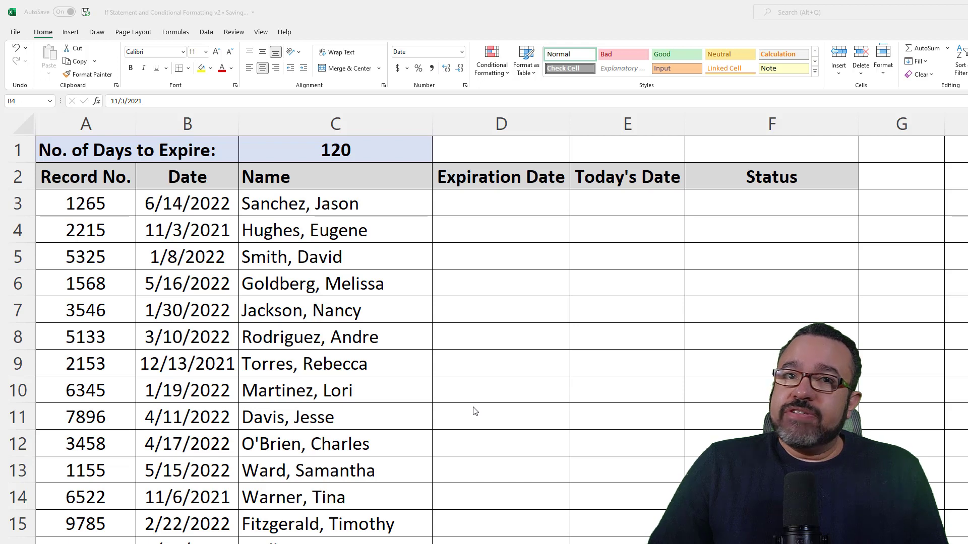
Look over the record dates and the 120-day value in C1, then select Expiration Date cell D3.
click(195, 124)
click(215, 214)
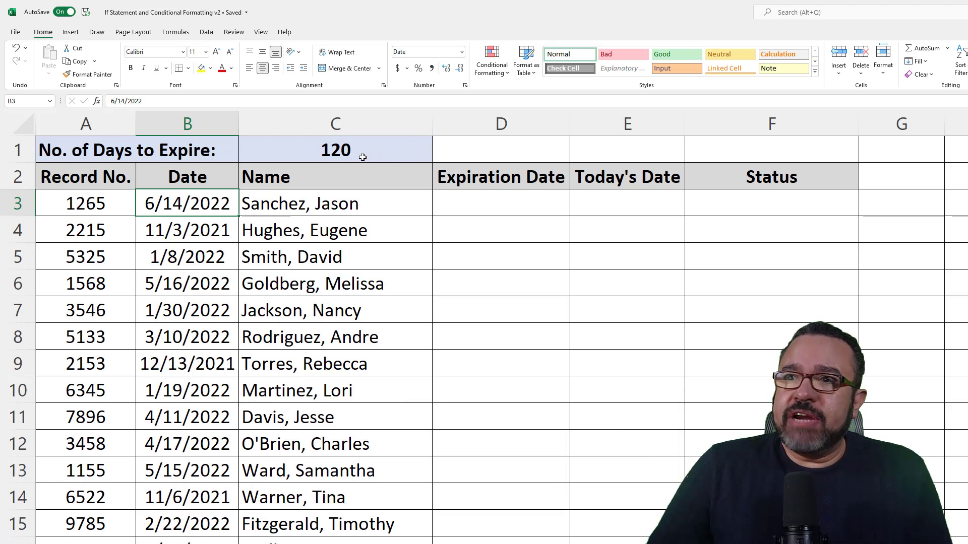
click(355, 152)
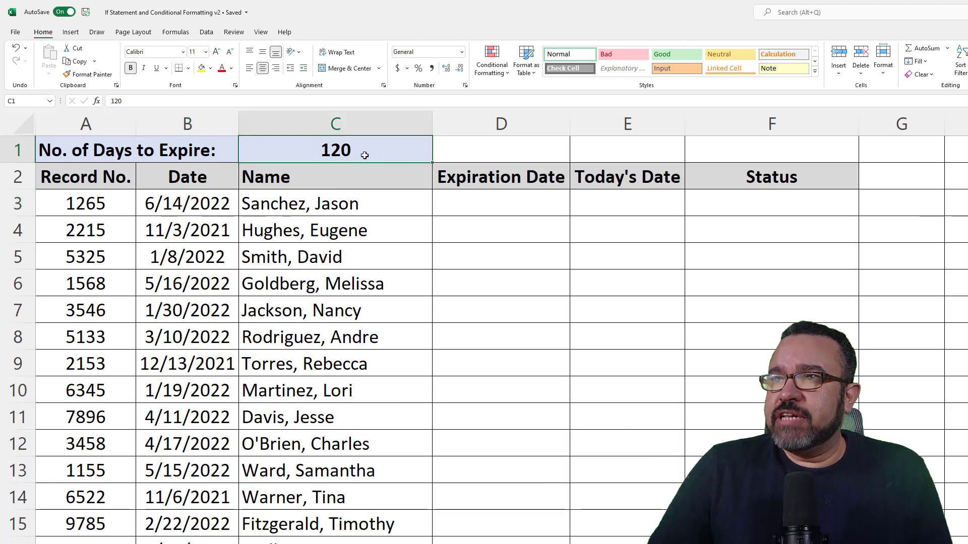
click(455, 200)
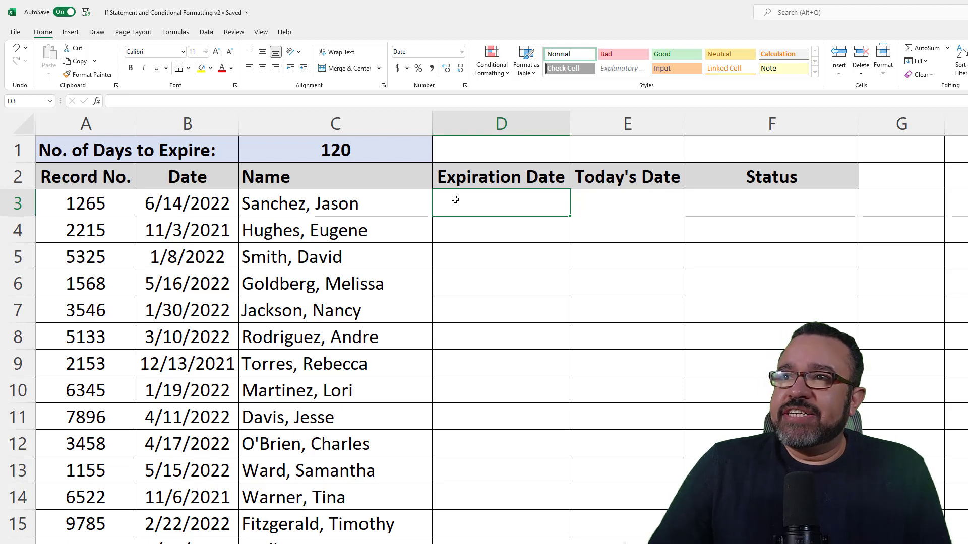
click(346, 151)
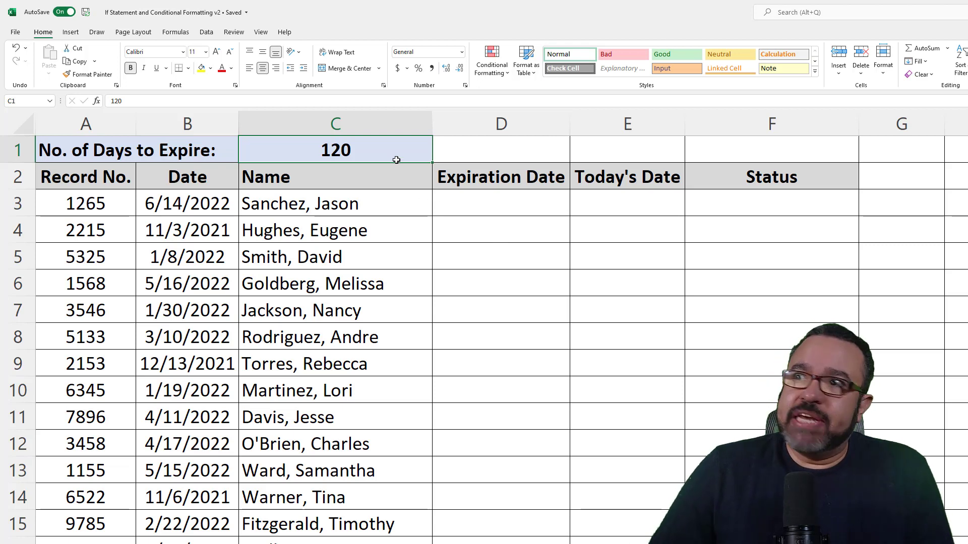
click(498, 208)
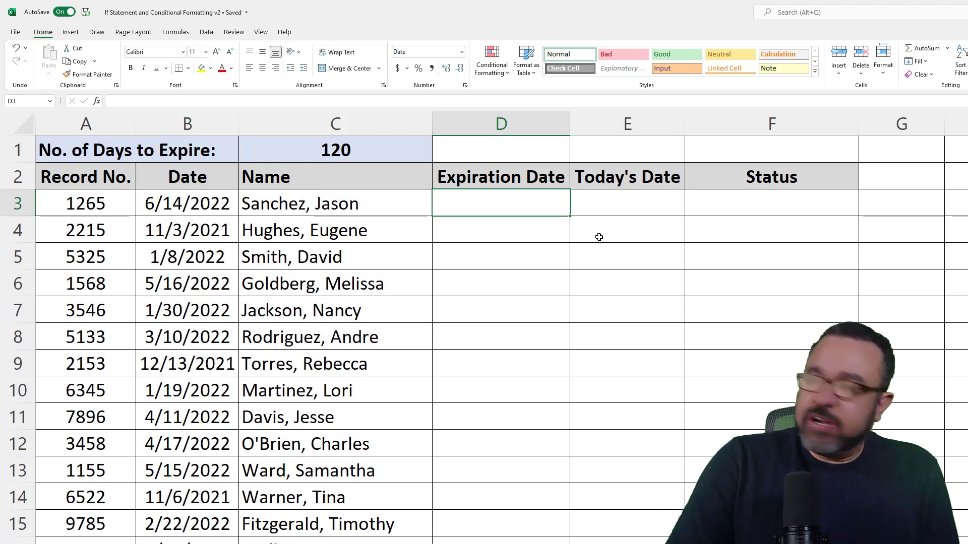
Enter =B3+C1 in D3 so the first record expires on 10/12/2022.
text(=)
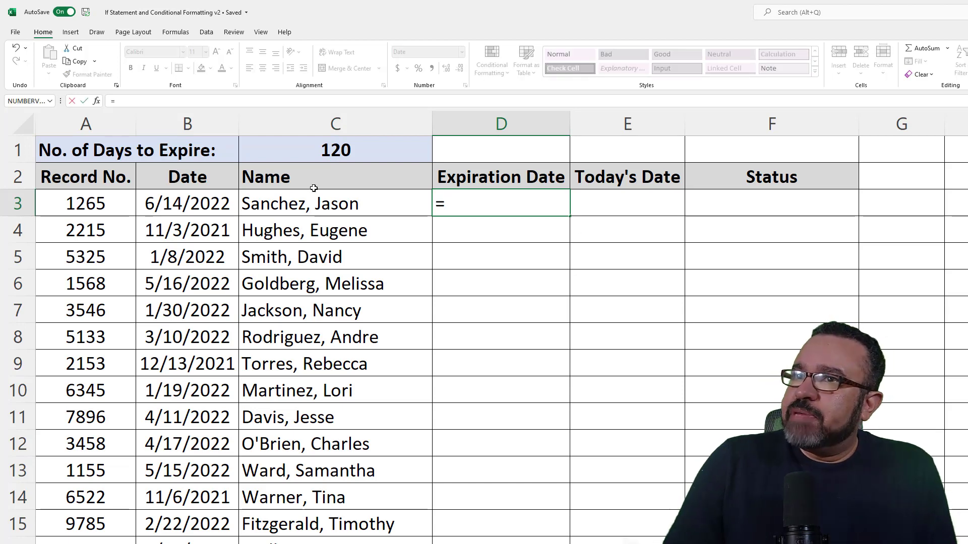
click(199, 204)
text(+)
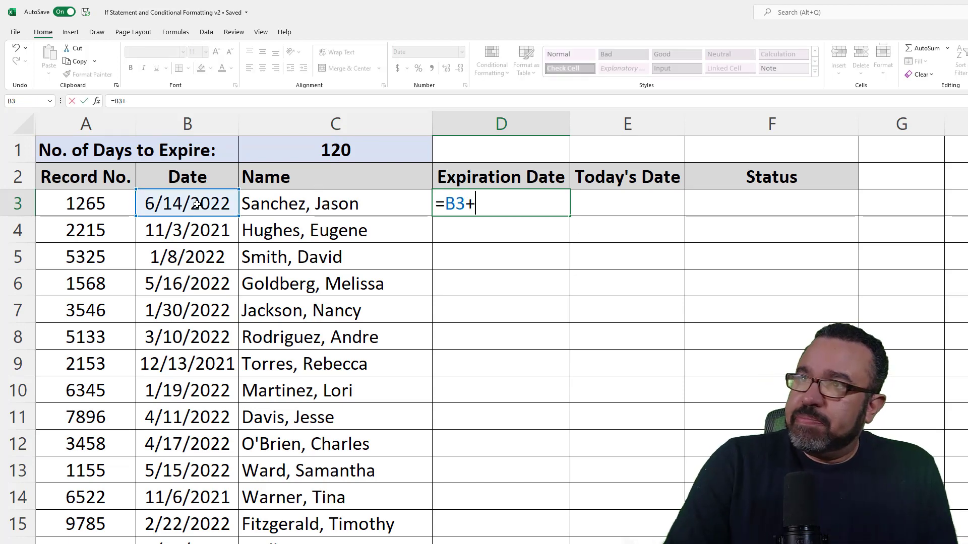
click(350, 149)
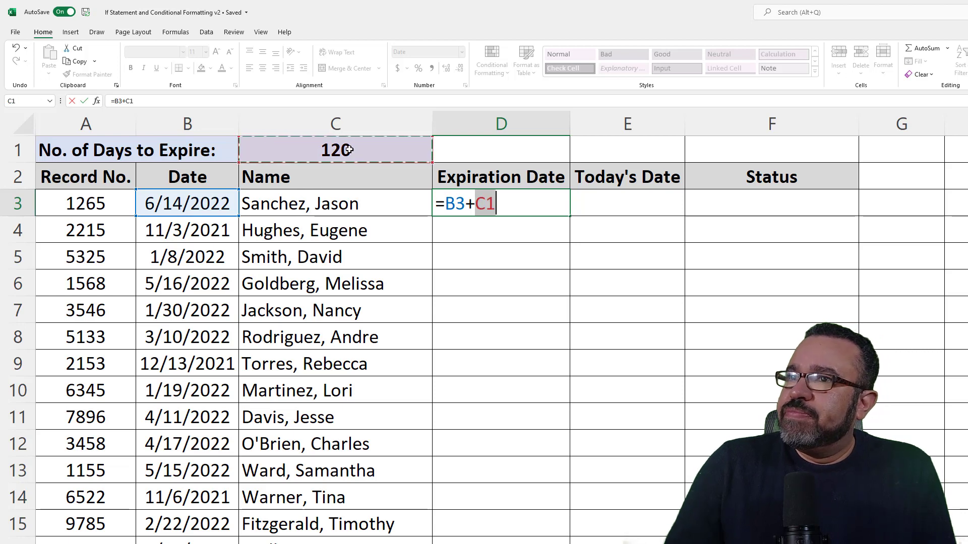
key(Return)
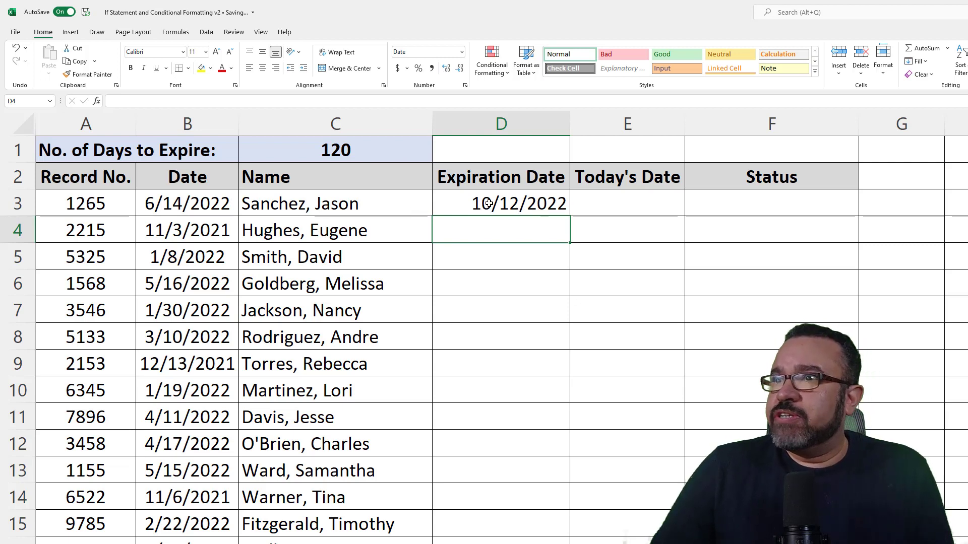
click(448, 202)
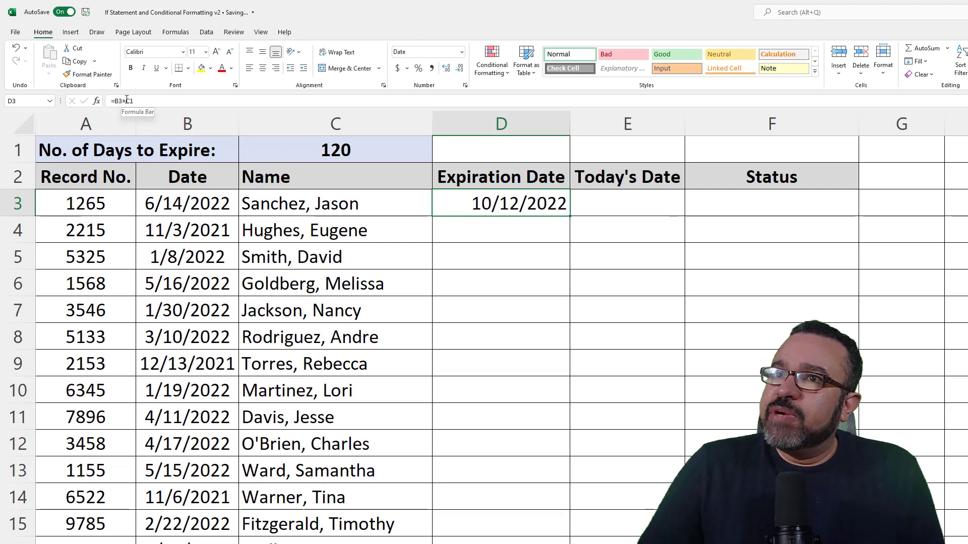
Change D3's formula to =B3+$C$1 so the 120-day reference stays fixed.
click(126, 101)
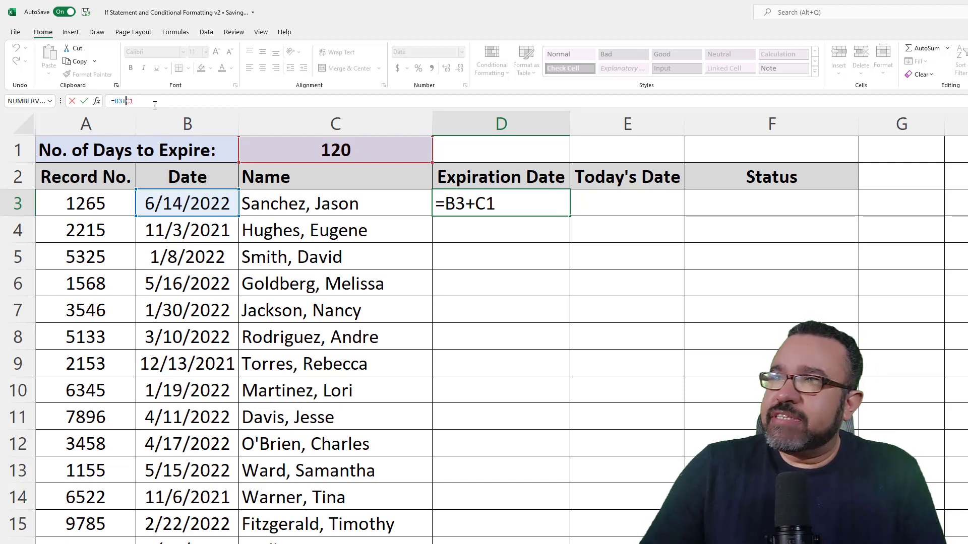
click(486, 204)
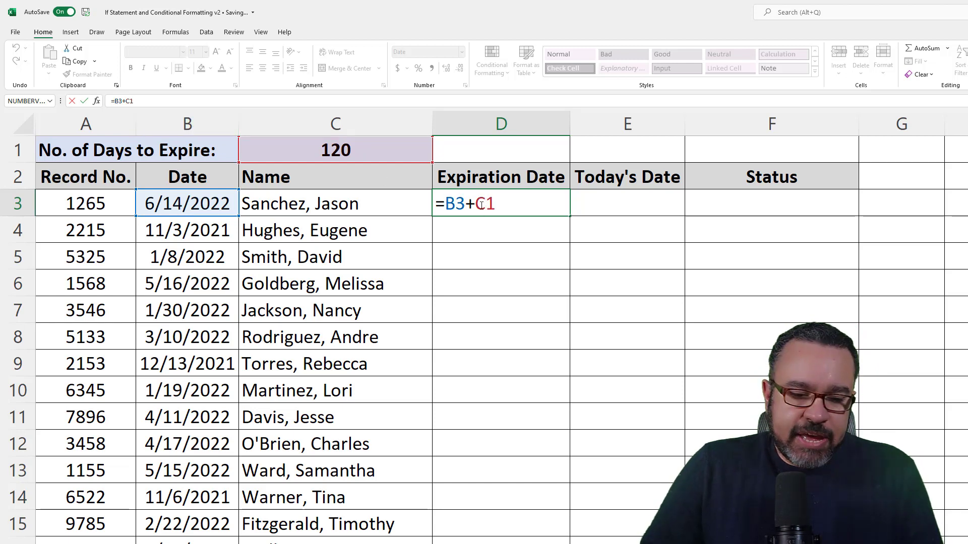
key(F4)
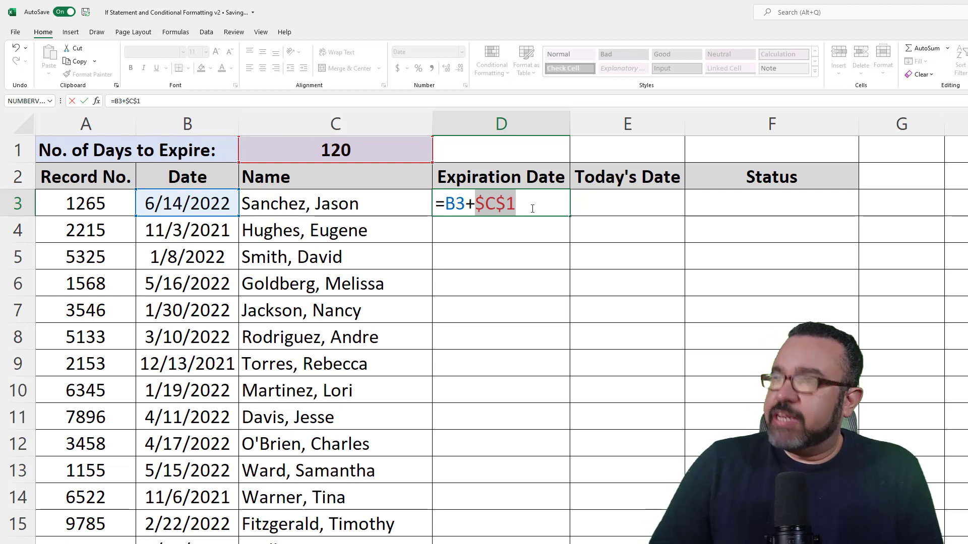
key(Return)
click(548, 204)
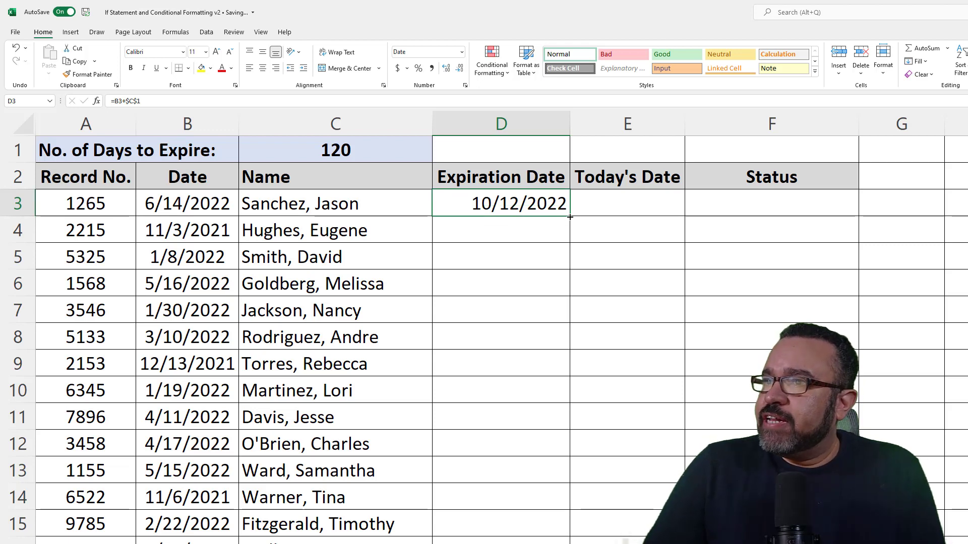
Fill D3's formula down column D, checking D4 (3/3/2022) and D6 (9/13/2022).
double_click(570, 217)
click(549, 229)
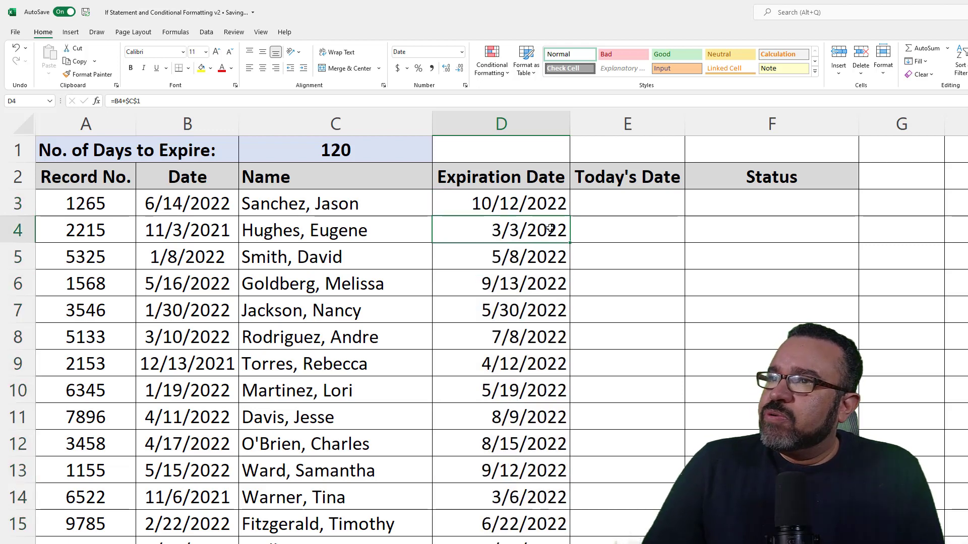
click(481, 274)
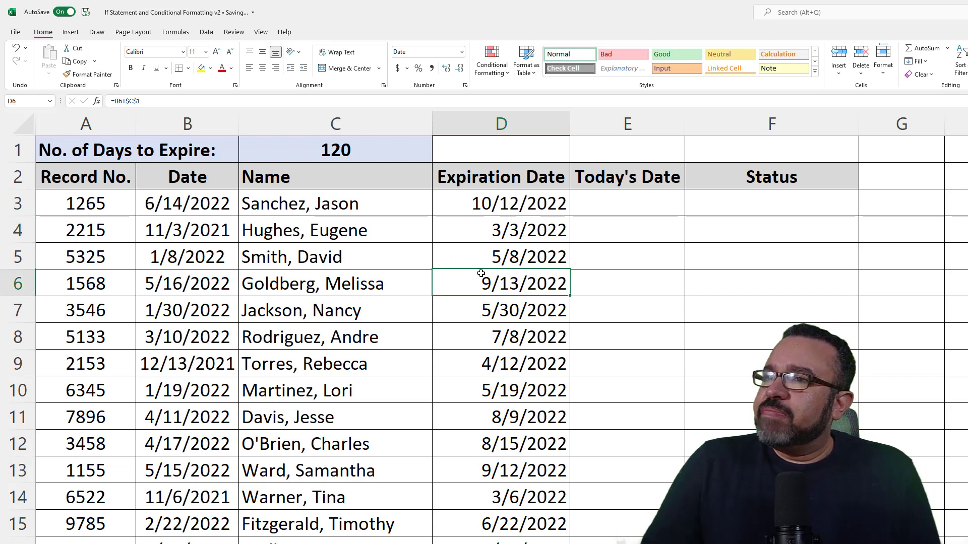
click(511, 212)
key(Right)
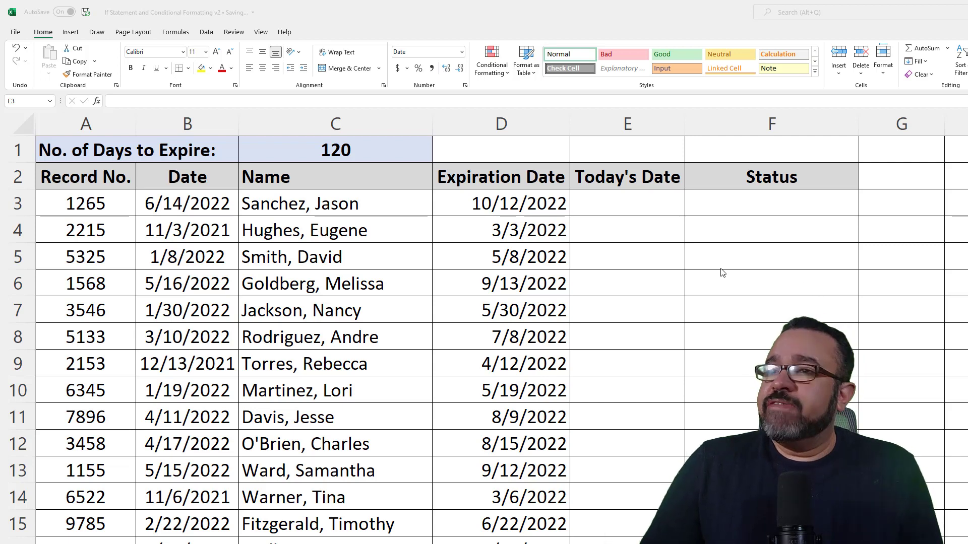
Enter =TODAY() in E3 and copy it down the Today's Date column, showing 5/6/2022.
click(611, 201)
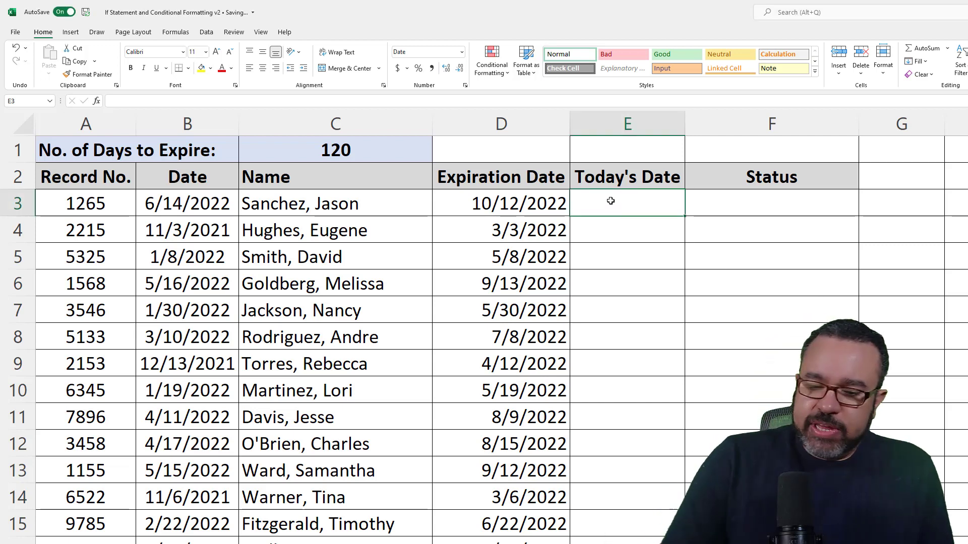
text(=tod)
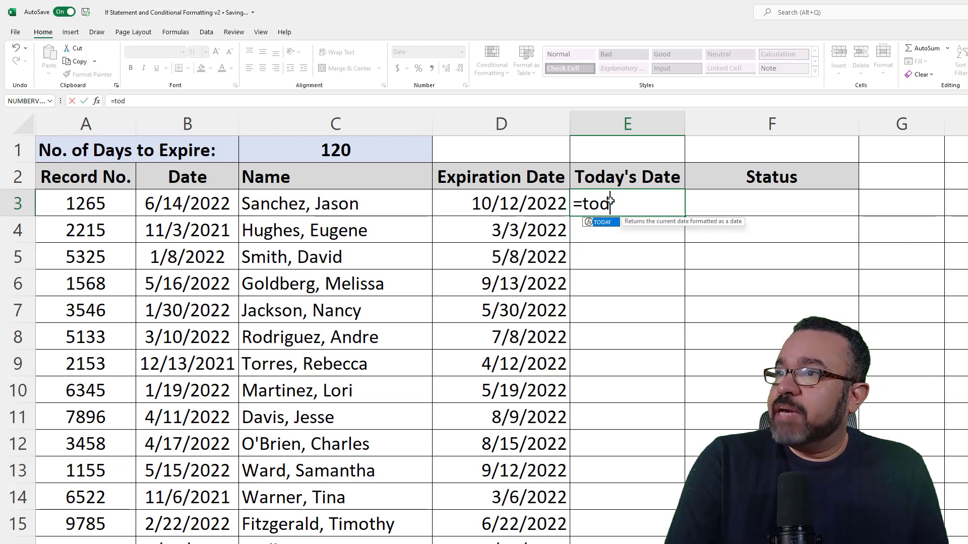
text(ay()
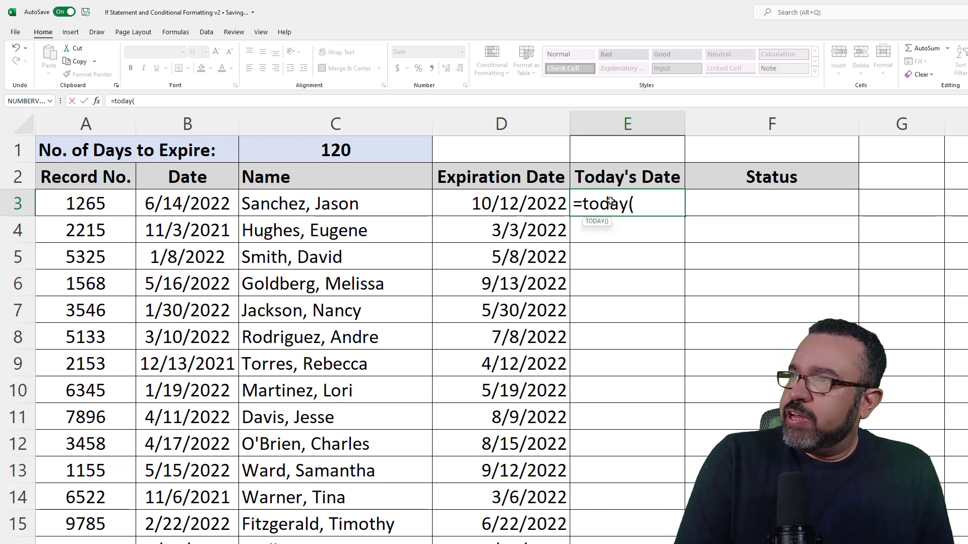
text())
key(Return)
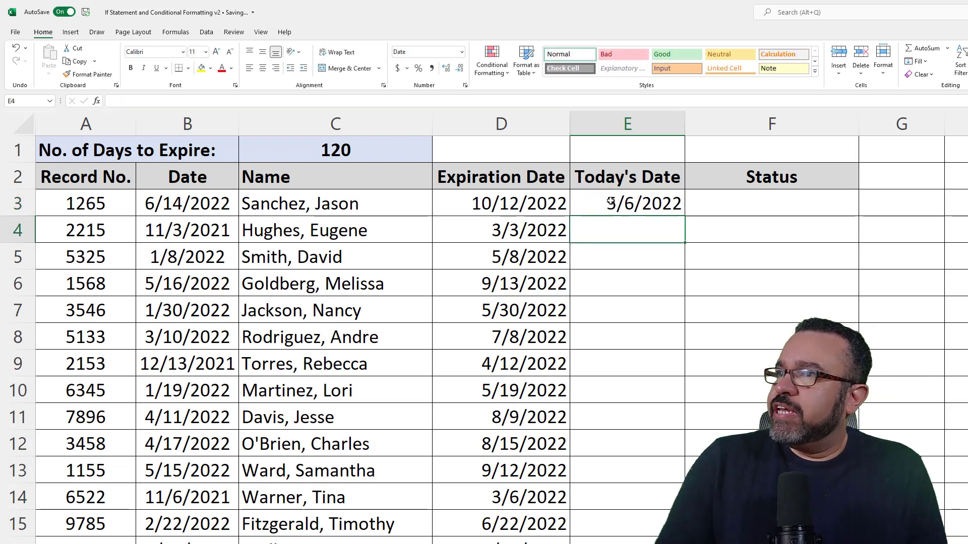
click(642, 204)
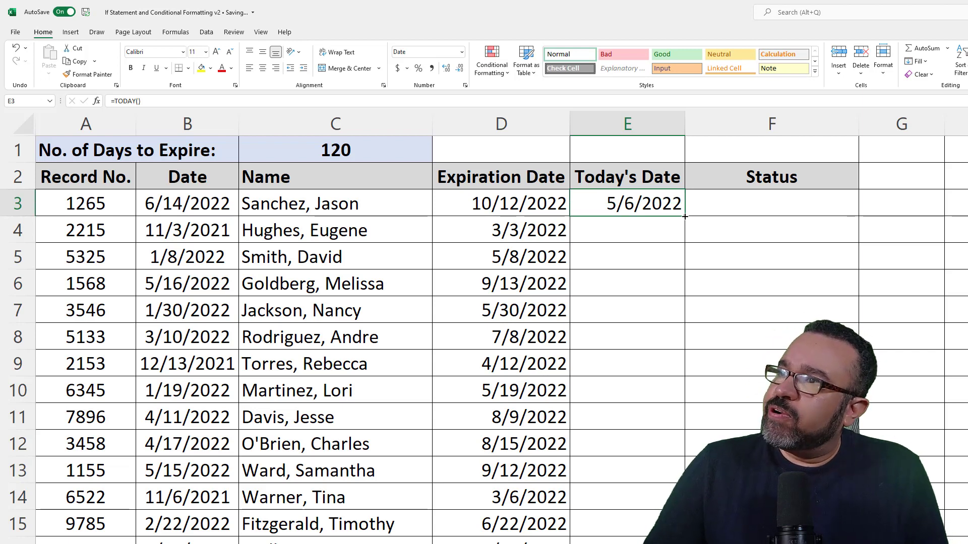
double_click(685, 217)
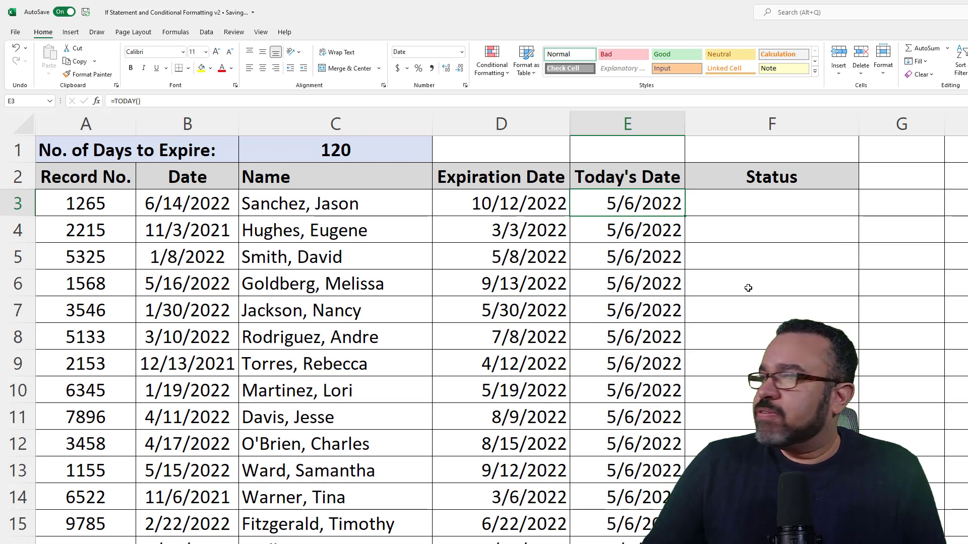
Start F3's IF formula testing E3<=D3 with "Active" as the true result.
click(766, 176)
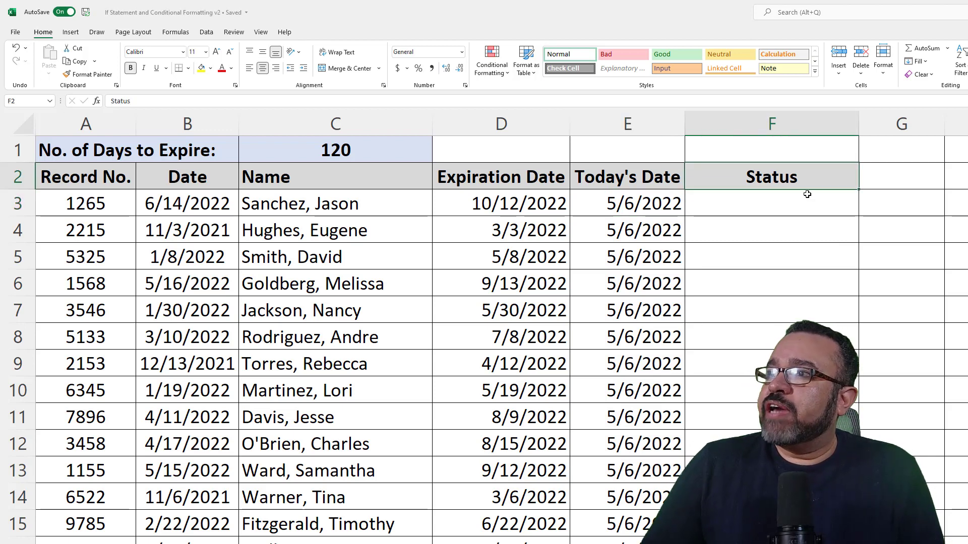
click(746, 204)
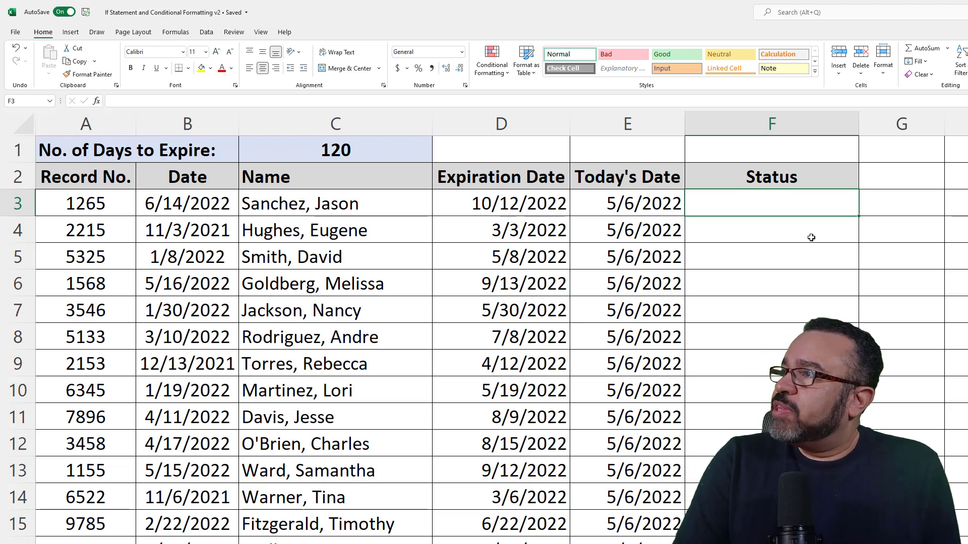
text(=)
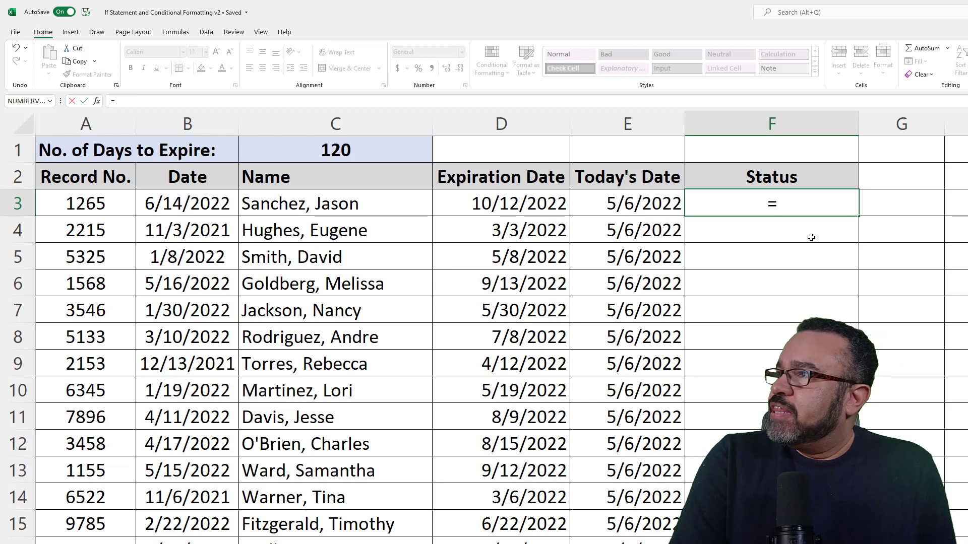
text(if()
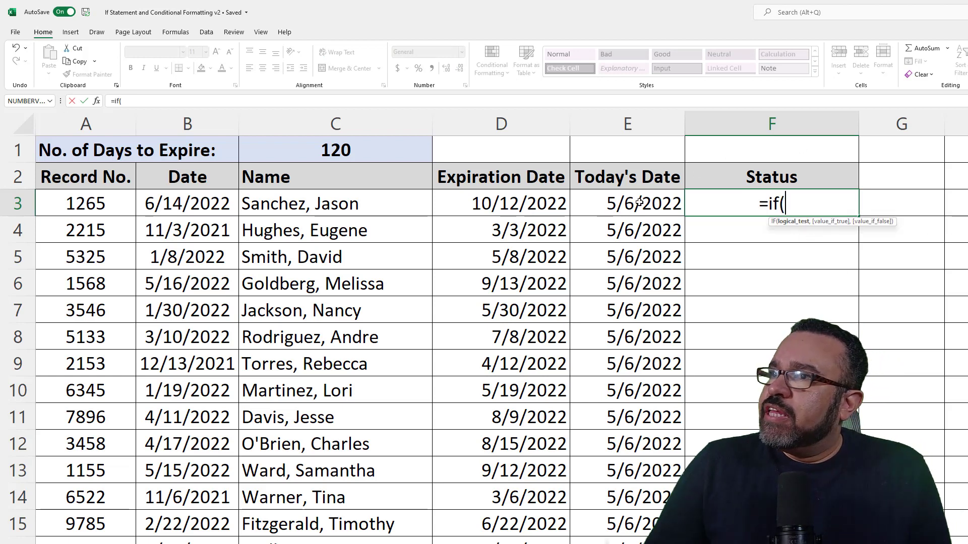
click(644, 200)
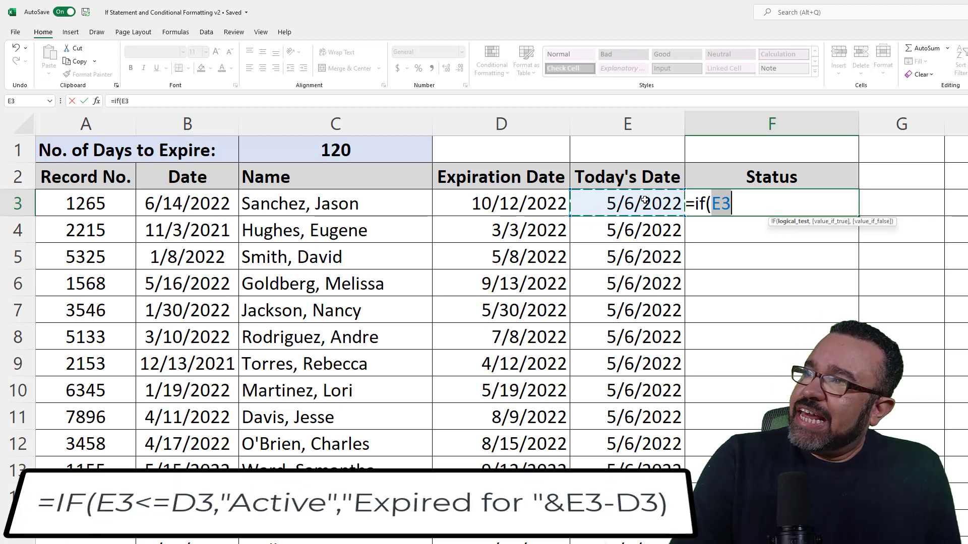
text(<=)
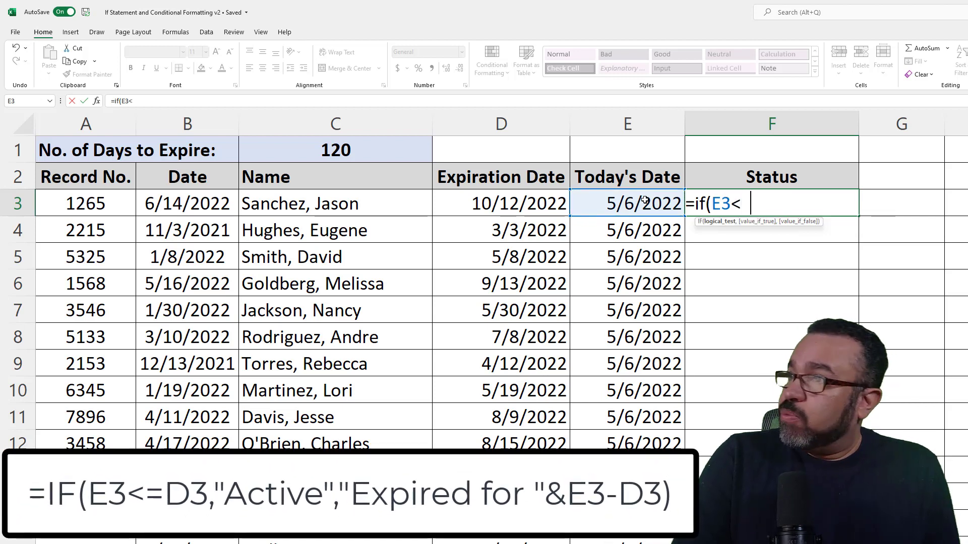
click(496, 202)
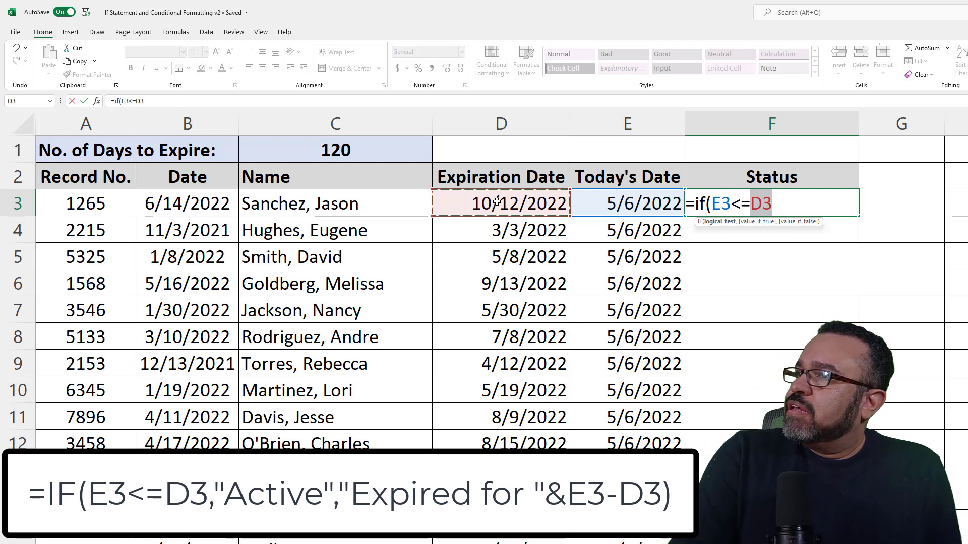
text(,)
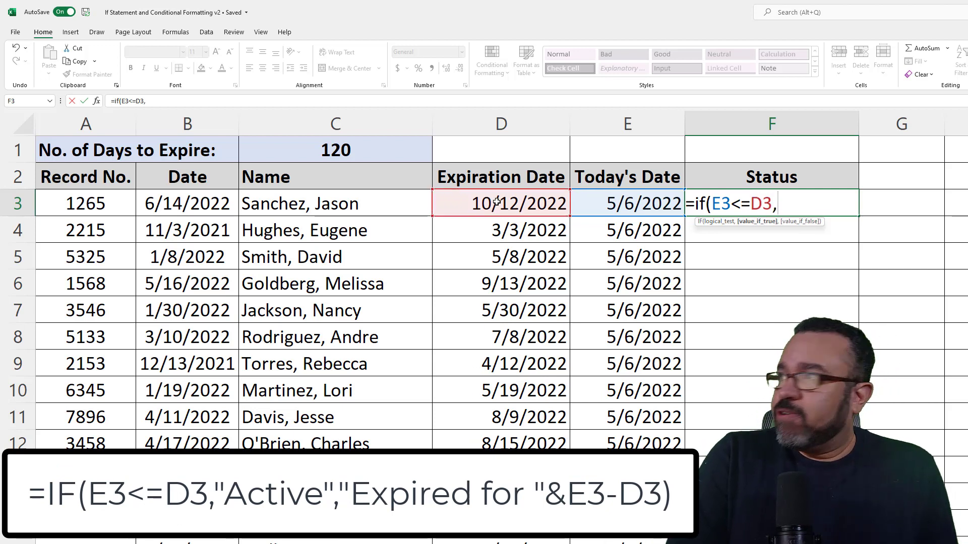
text(")
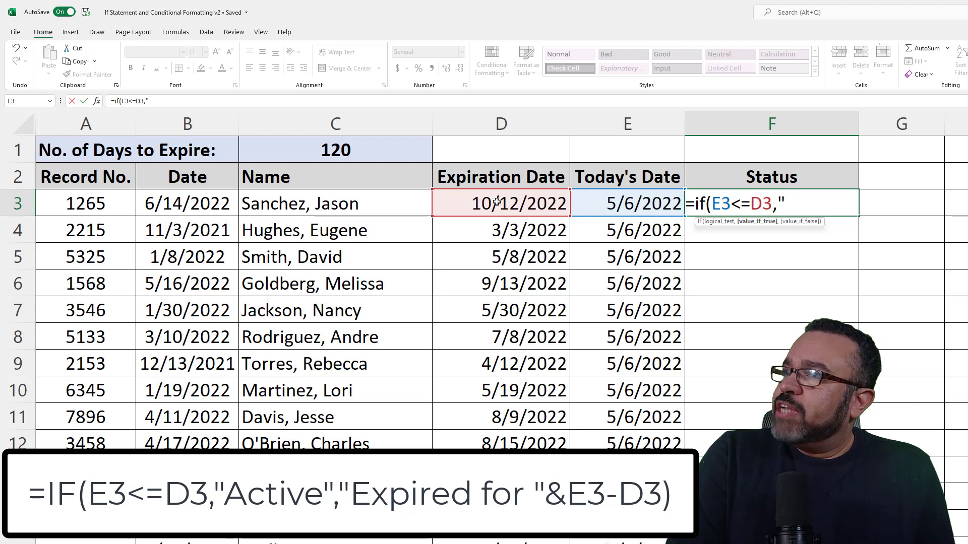
text(Active")
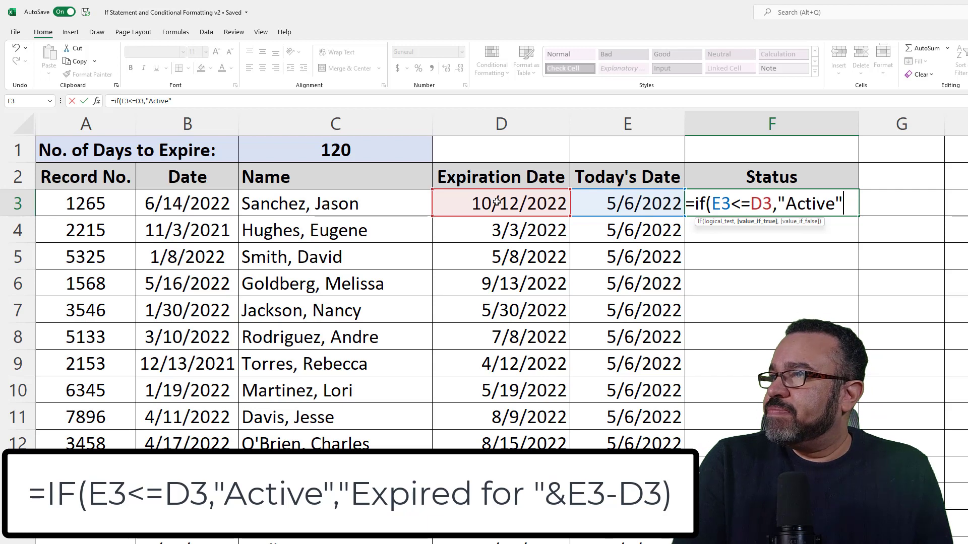
Finish the false branch as "Expired for "&E3-D3 and commit the formula.
text(,)
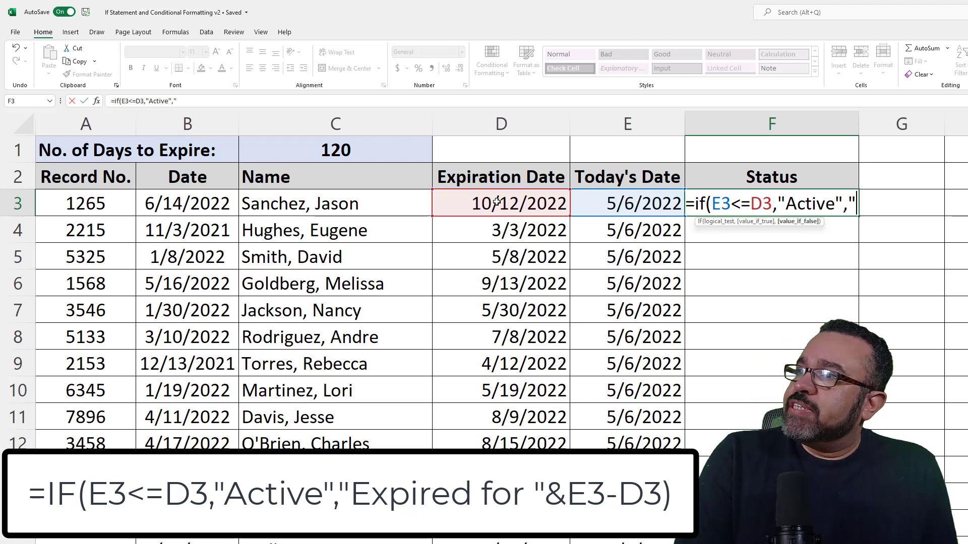
text(Expire)
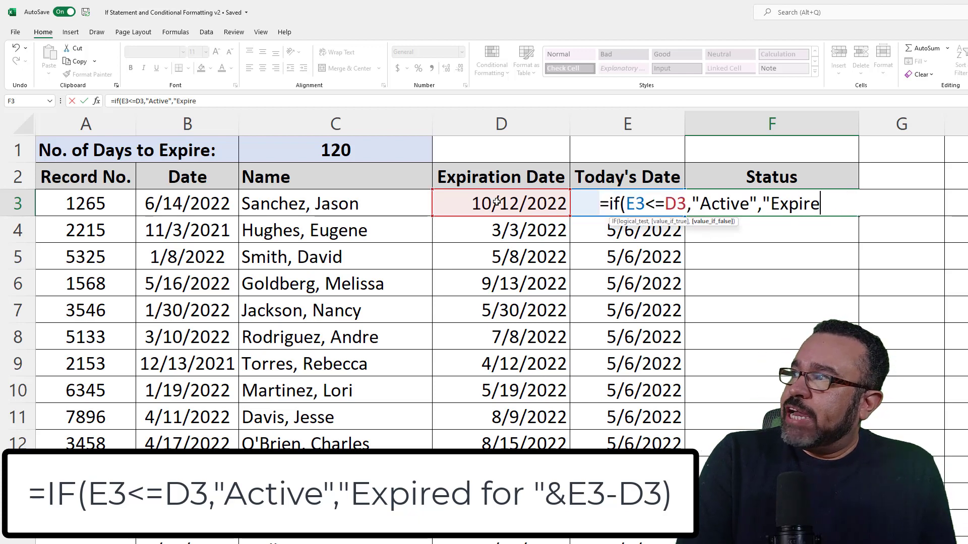
text(d for)
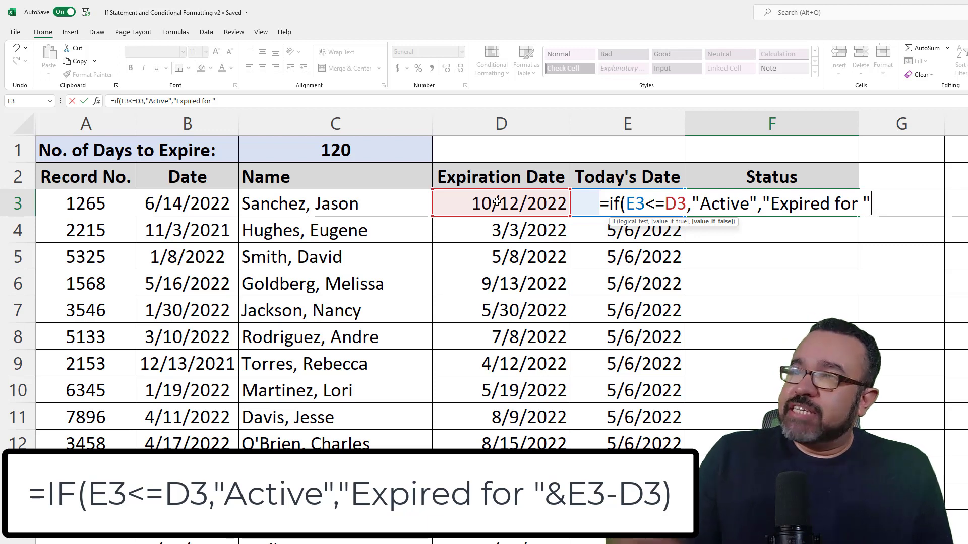
text(&)
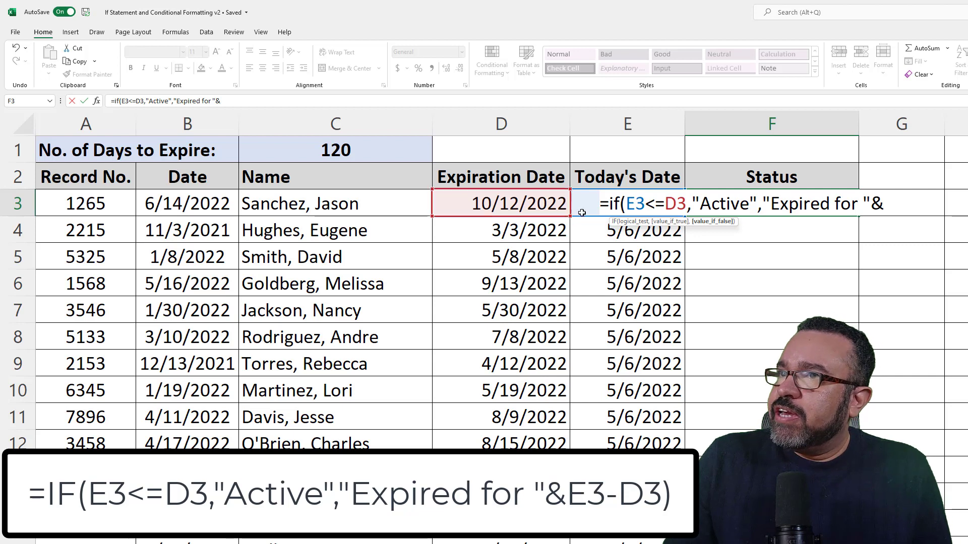
text(3)
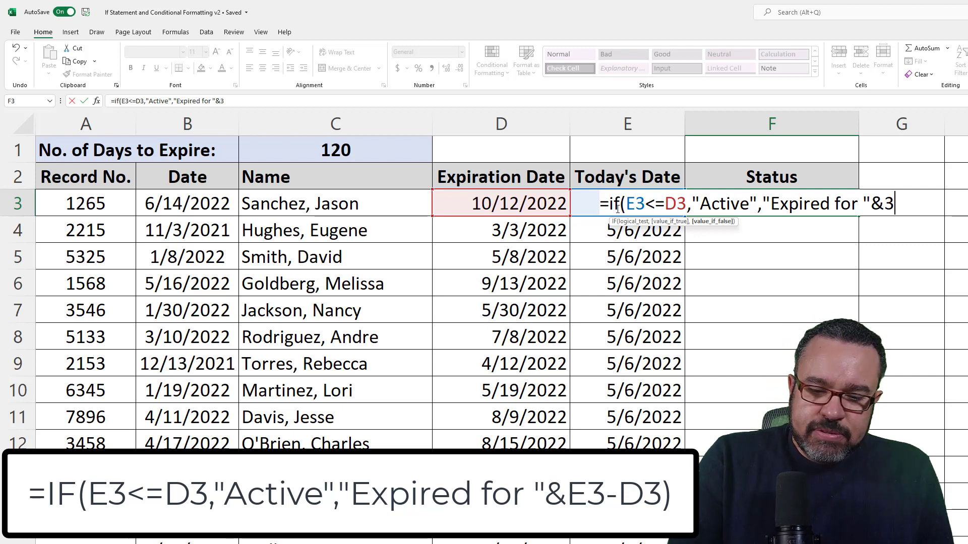
key(BackSpace)
text(e3-)
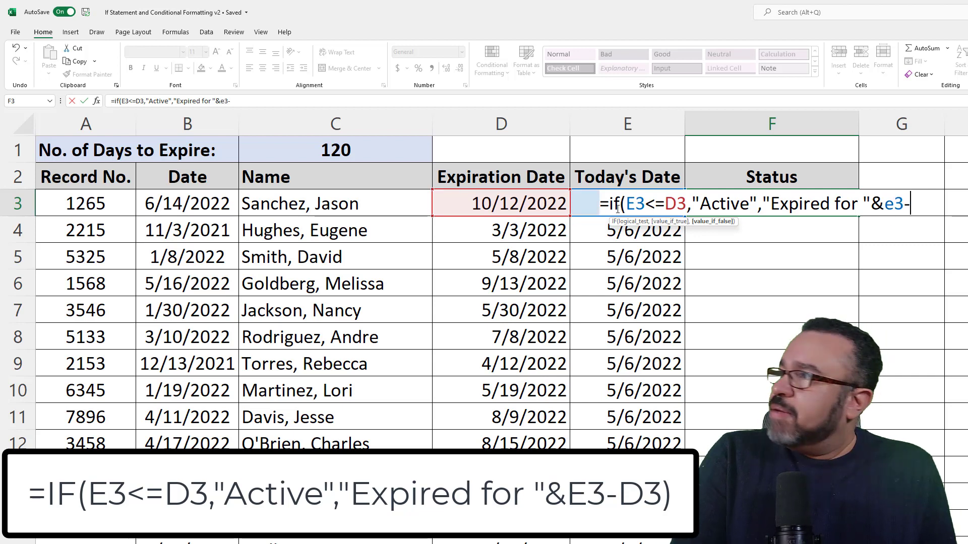
text(d3)
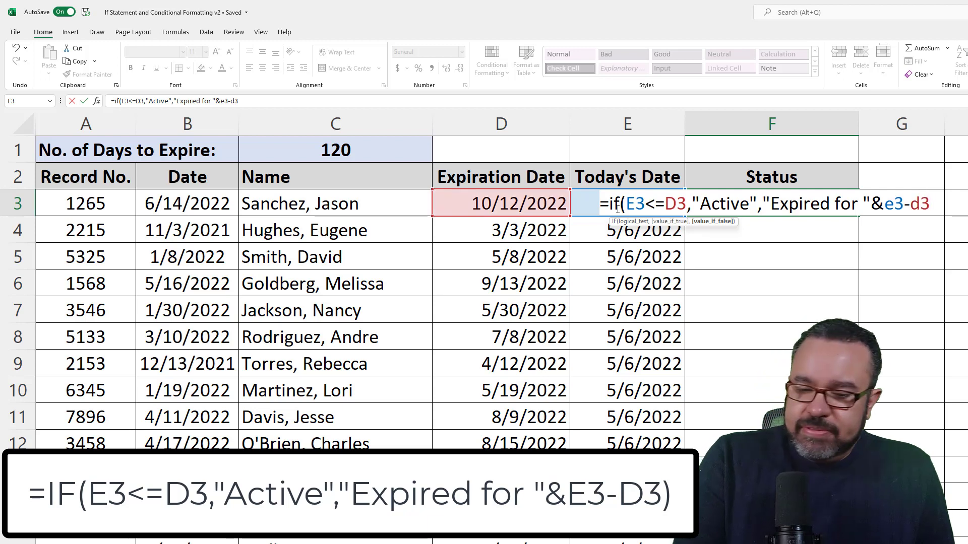
text())
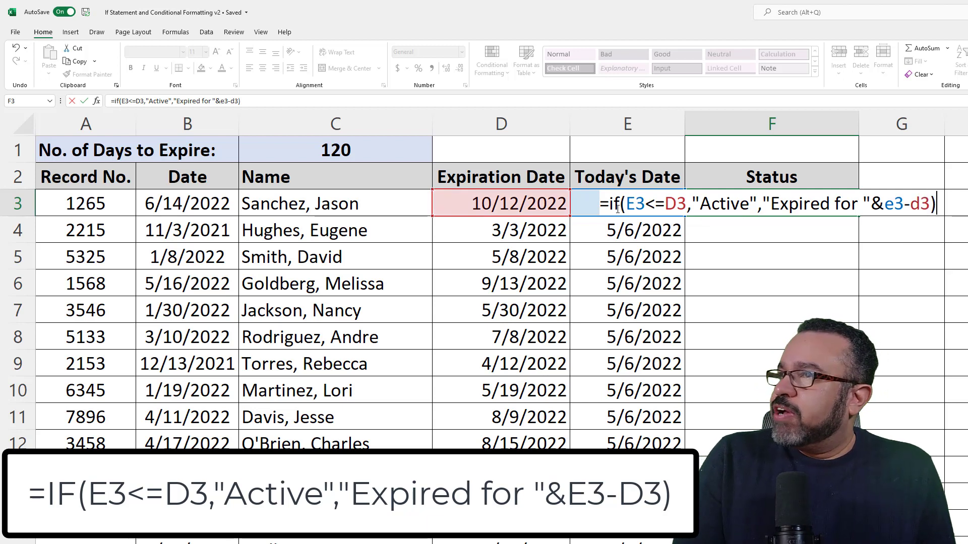
key(Return)
Reopen F3's IF formula for review and confirm it again with Ctrl+Enter.
key(Up)
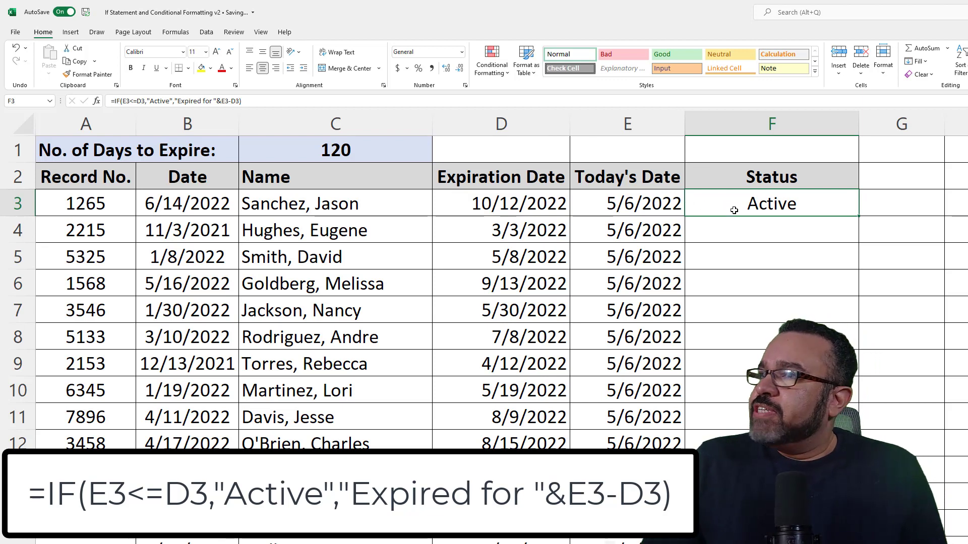
double_click(753, 209)
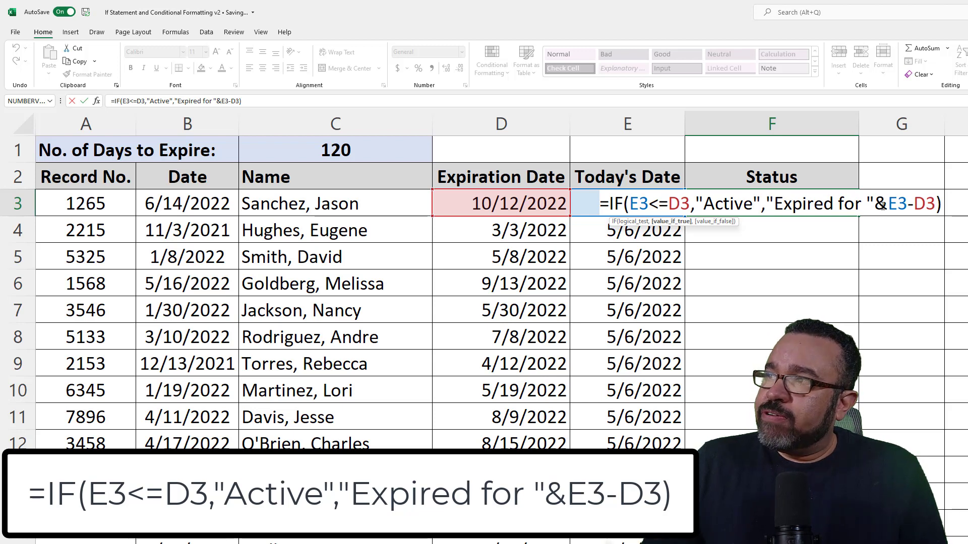
click(753, 204)
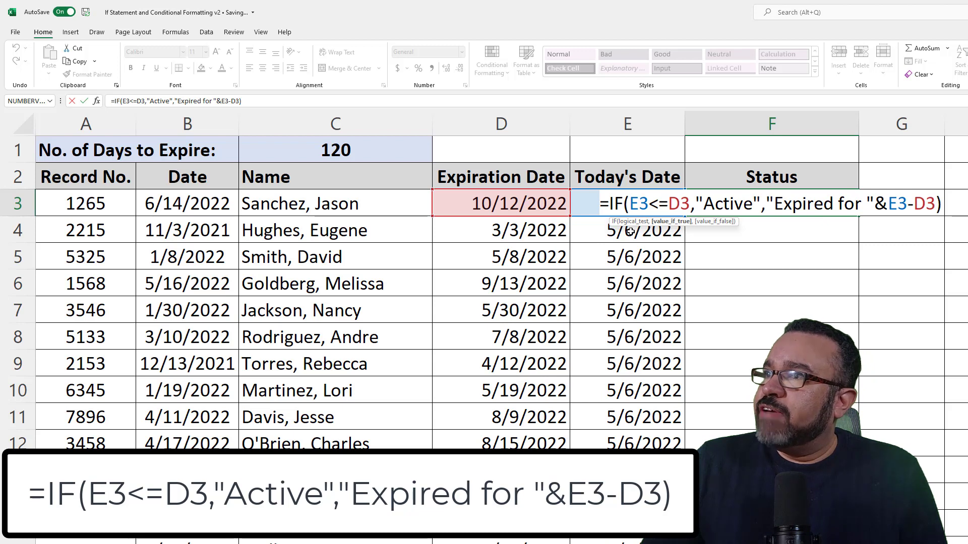
key(ctrl+Return)
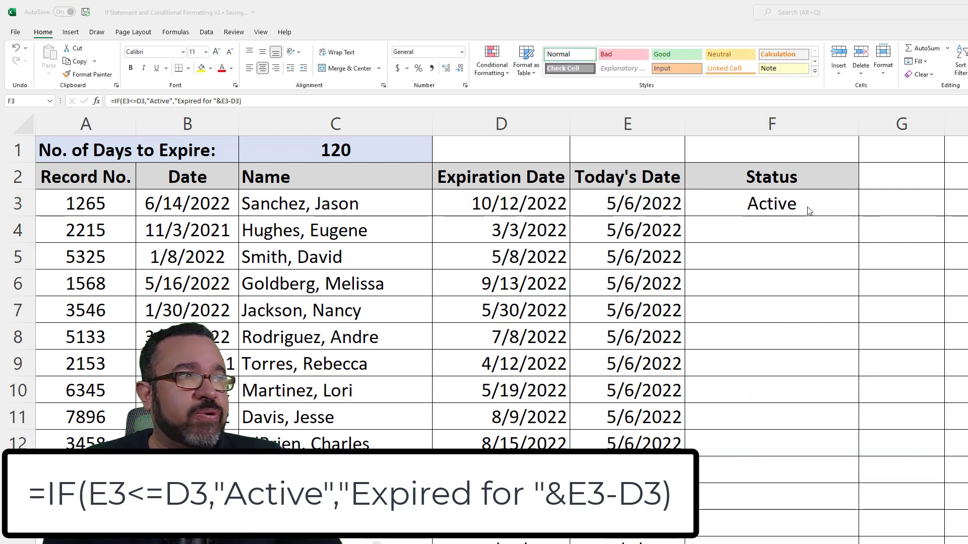
Fill the status formula down column F and check that F4 shows Expired for 64.
double_click(858, 216)
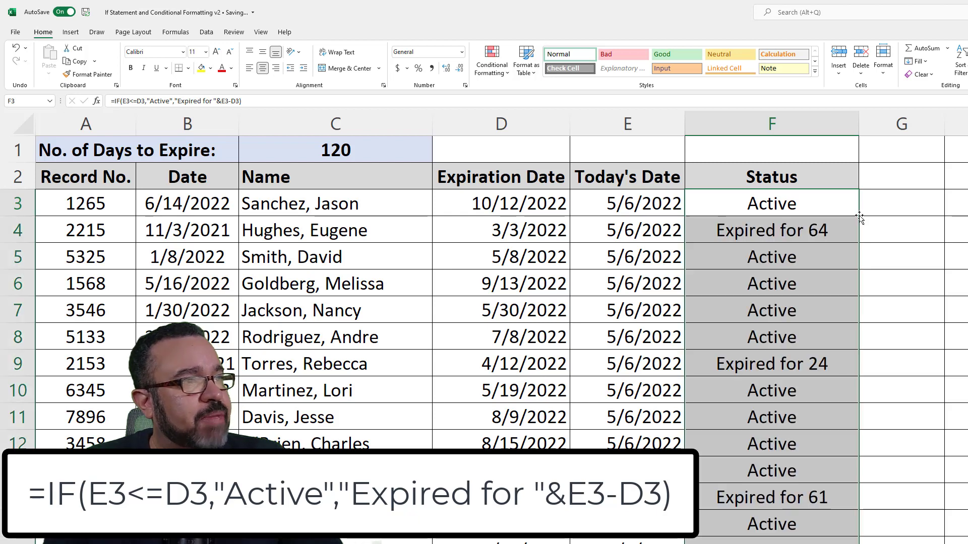
click(772, 202)
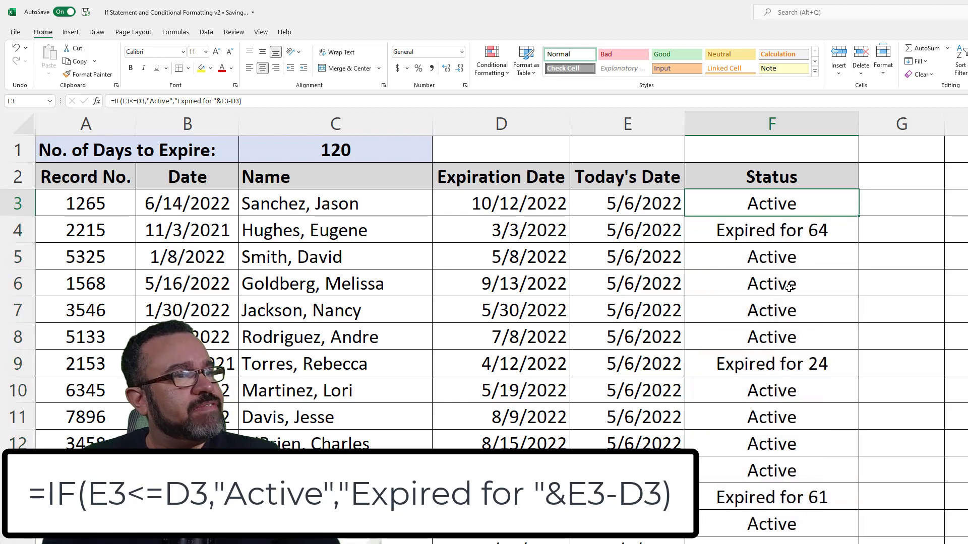
click(763, 229)
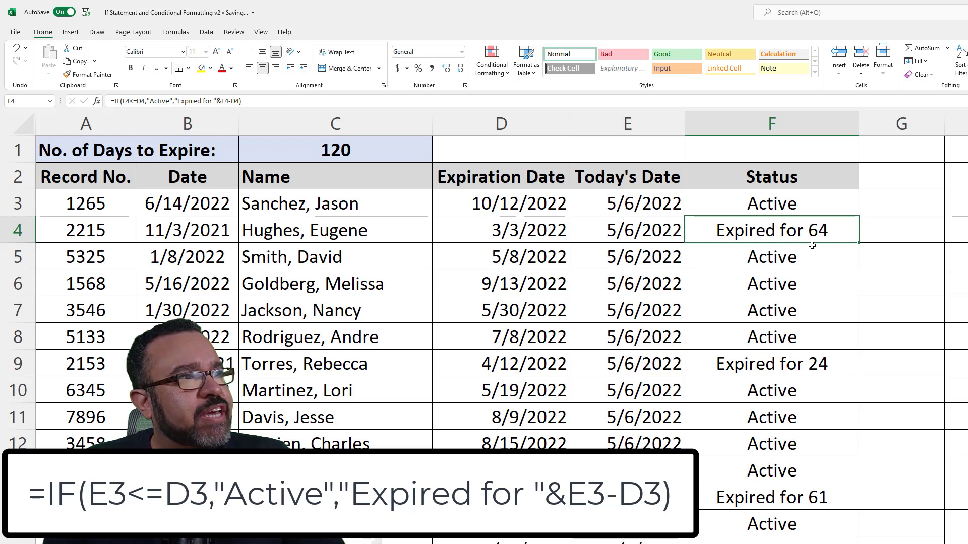
Append &" days" to F4's formula so it reads Expired for 64 days.
double_click(770, 231)
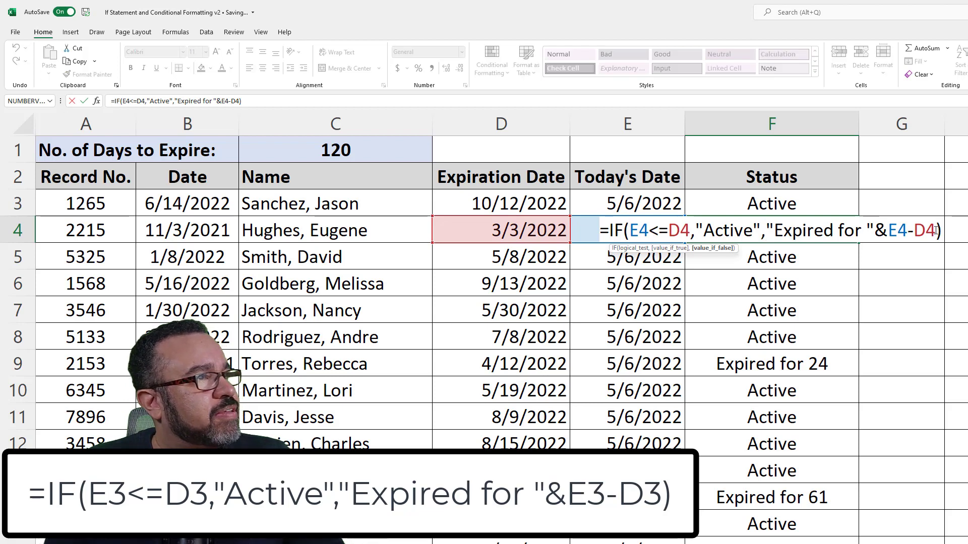
click(936, 227)
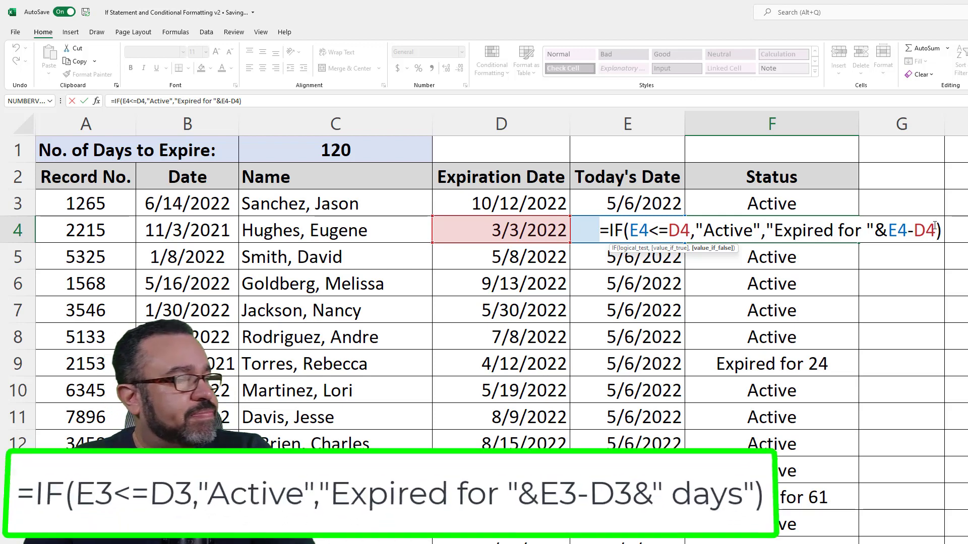
text(&)
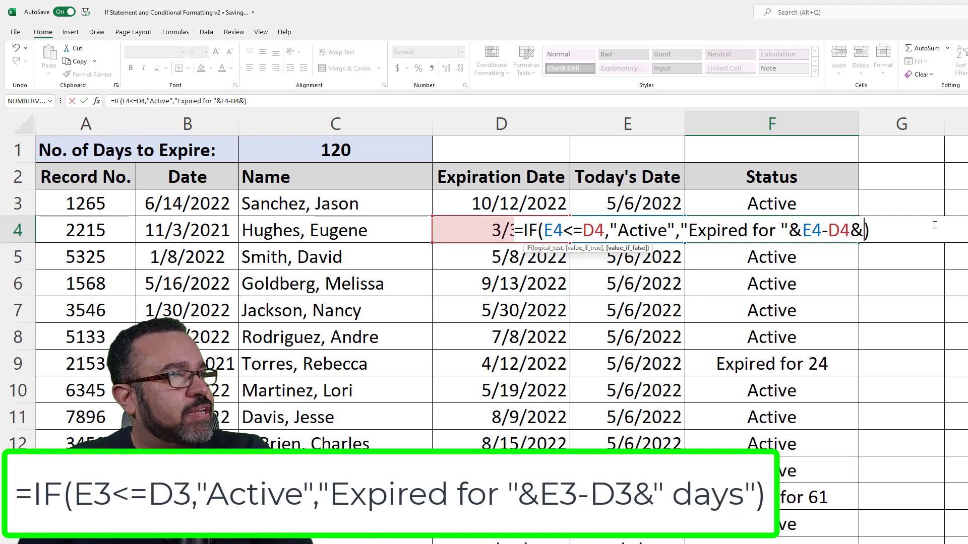
text(")
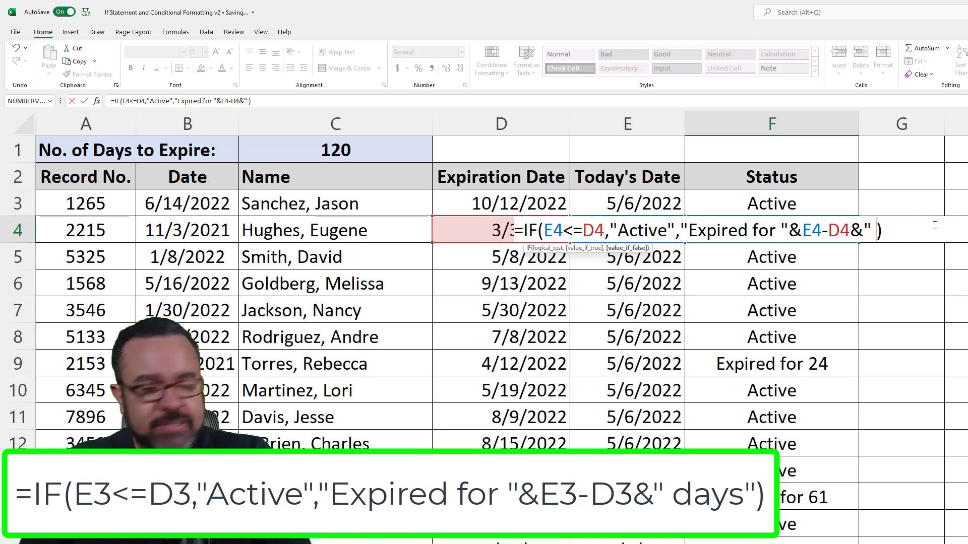
text( days)
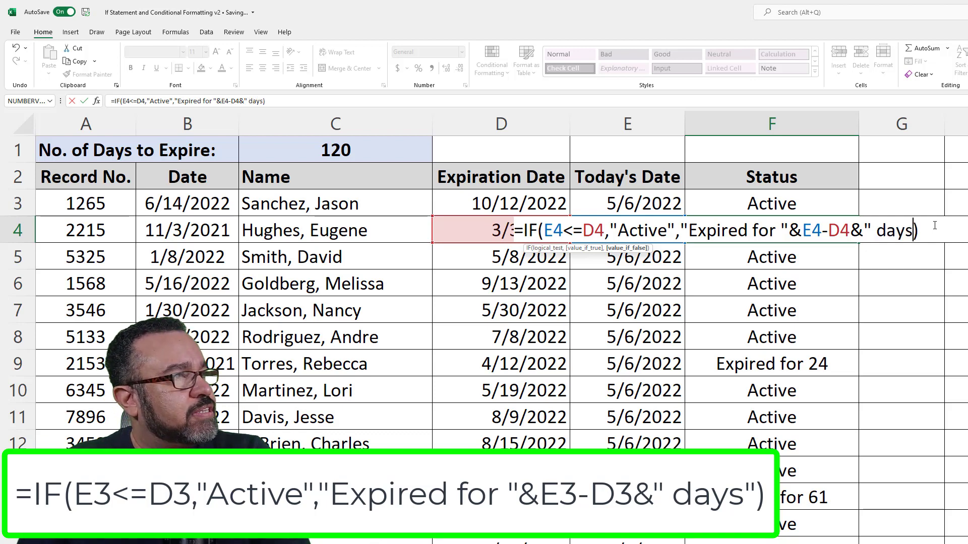
text(.)
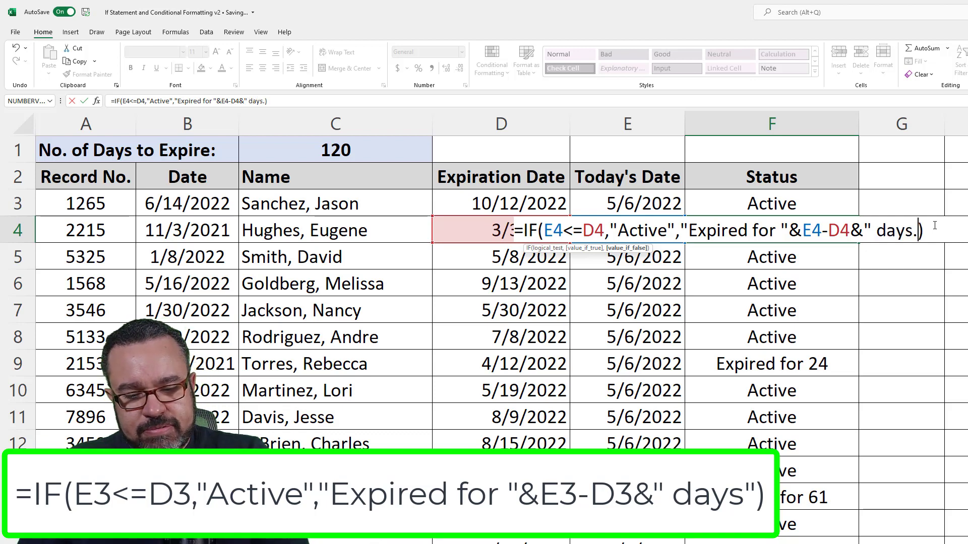
key(BackSpace)
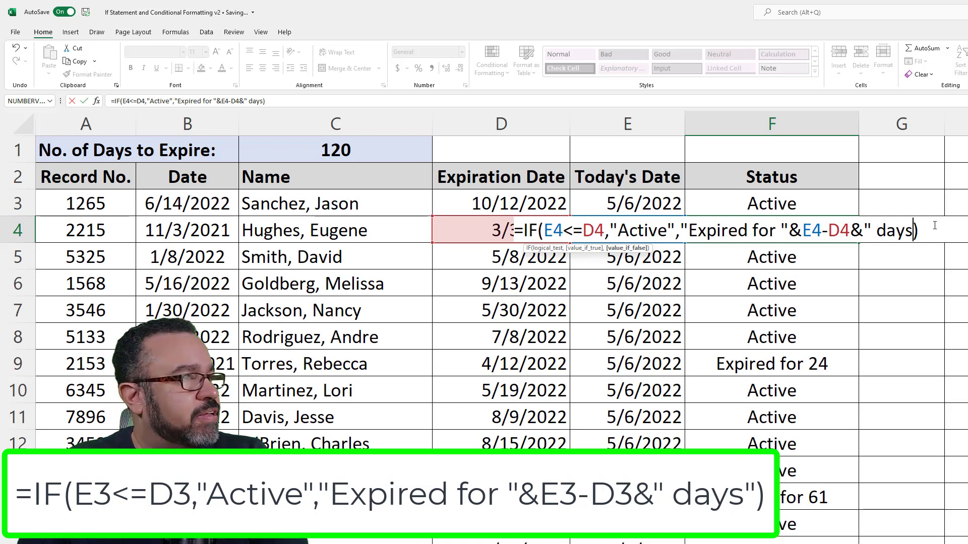
text(")
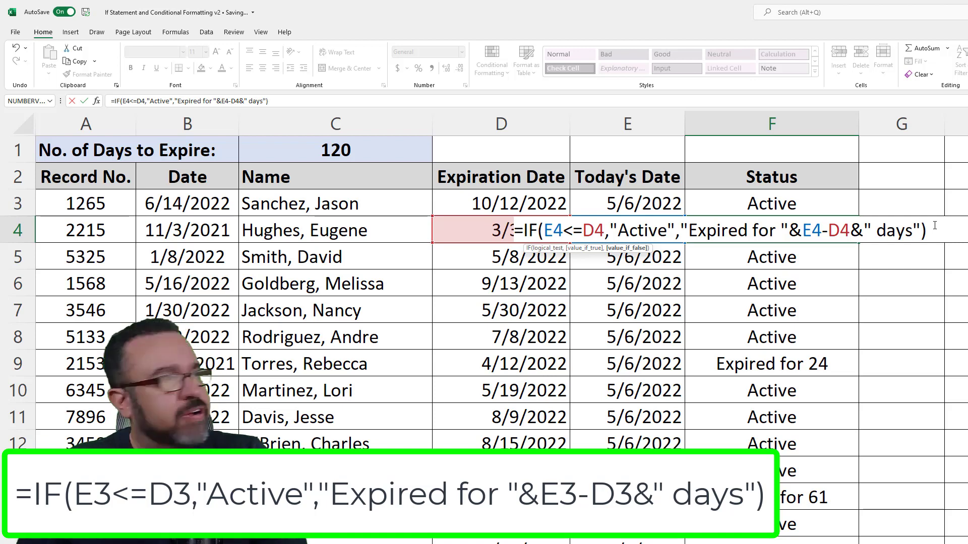
key(Return)
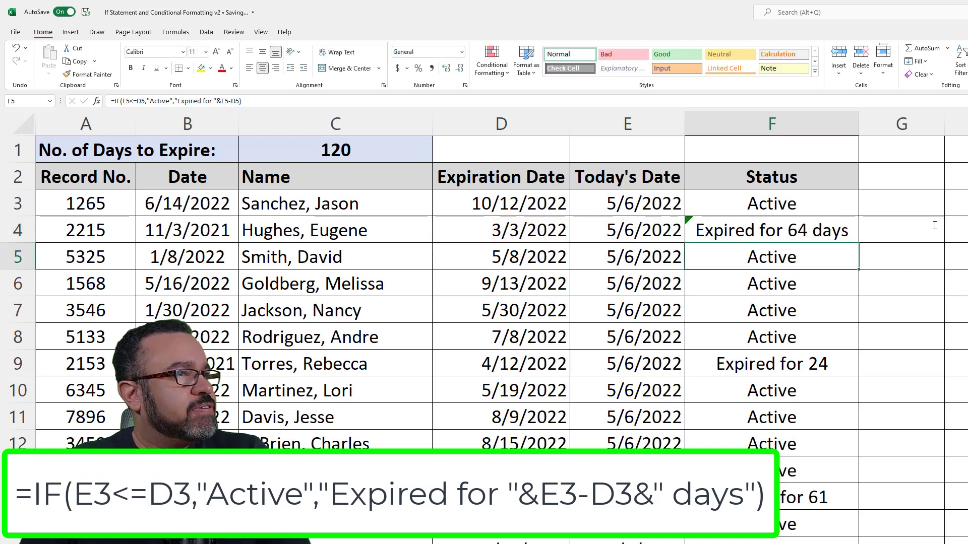
key(Up)
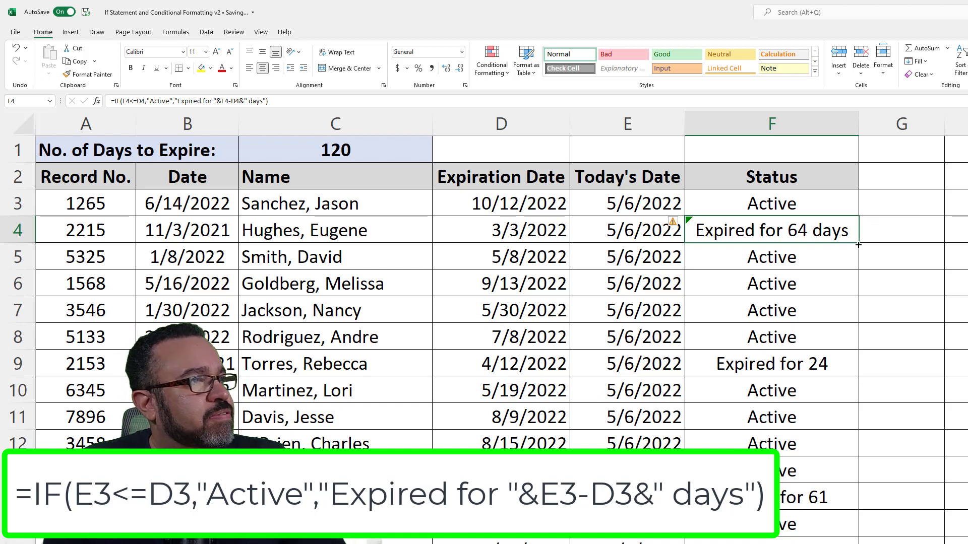
Copy F4's corrected formula into F3 and fill it down the Status column.
drag(858, 244, 834, 201)
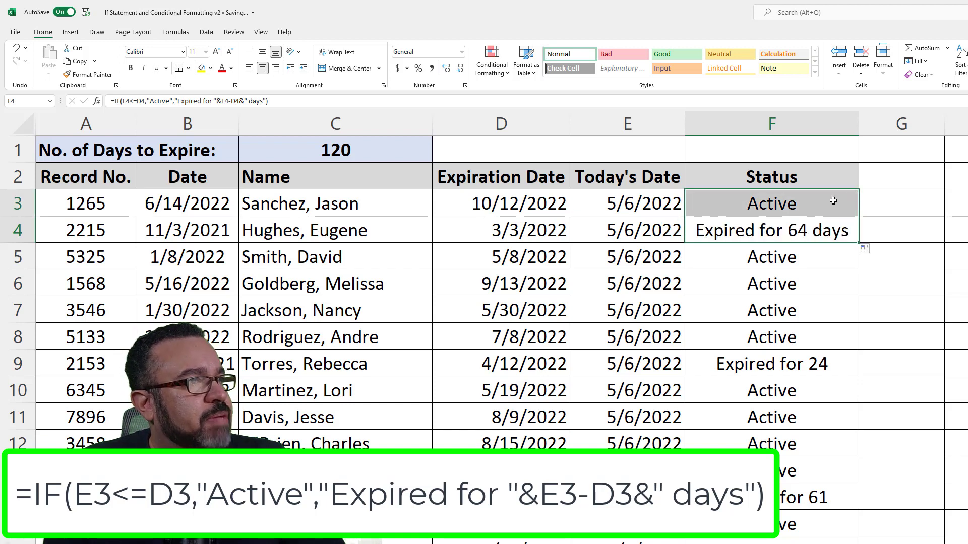
click(833, 200)
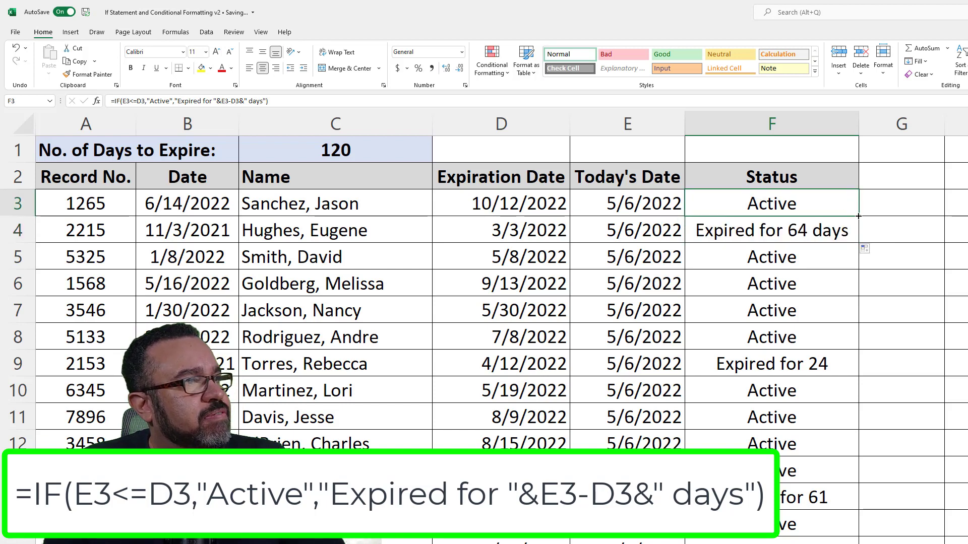
double_click(858, 216)
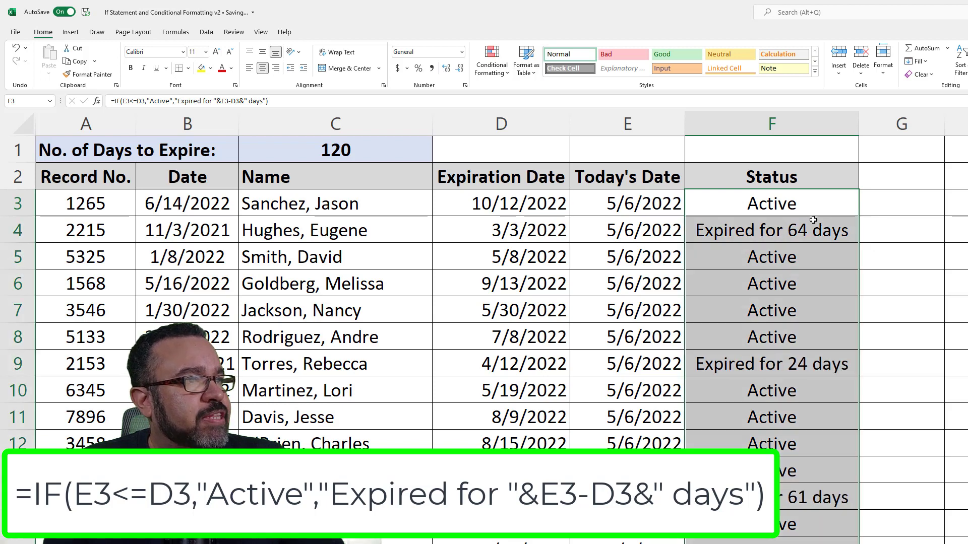
click(802, 208)
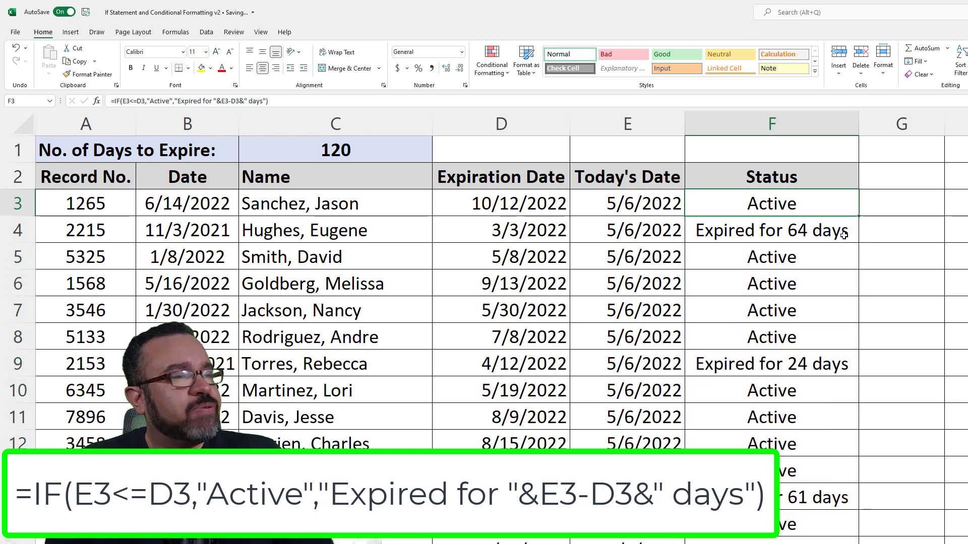
Verify the filled Status cells, such as F9 reading Expired for 24 days, and select column F.
click(785, 278)
click(801, 369)
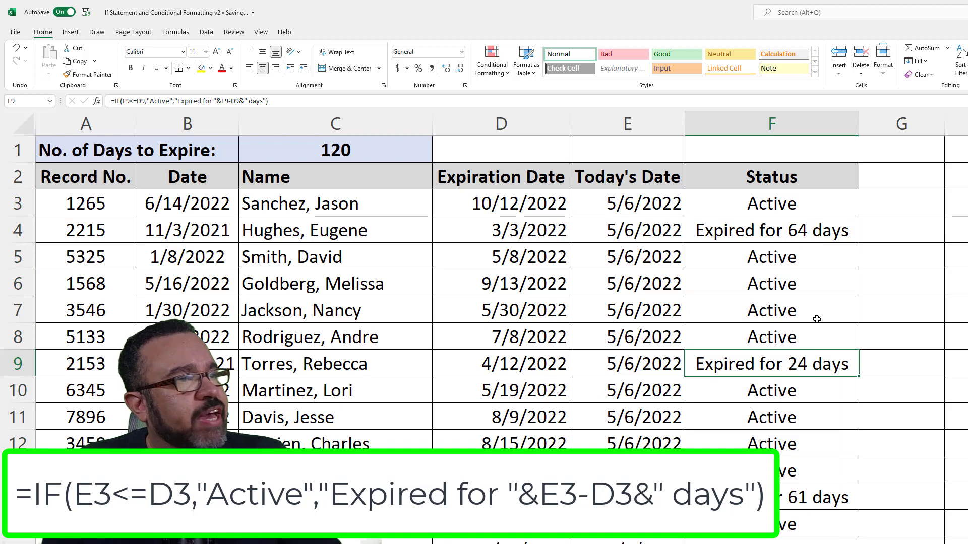
click(783, 229)
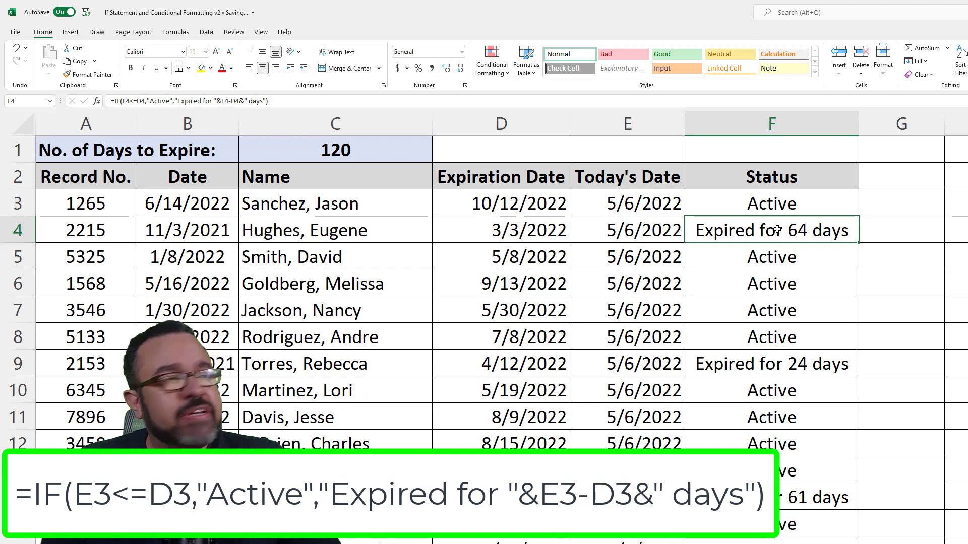
click(800, 199)
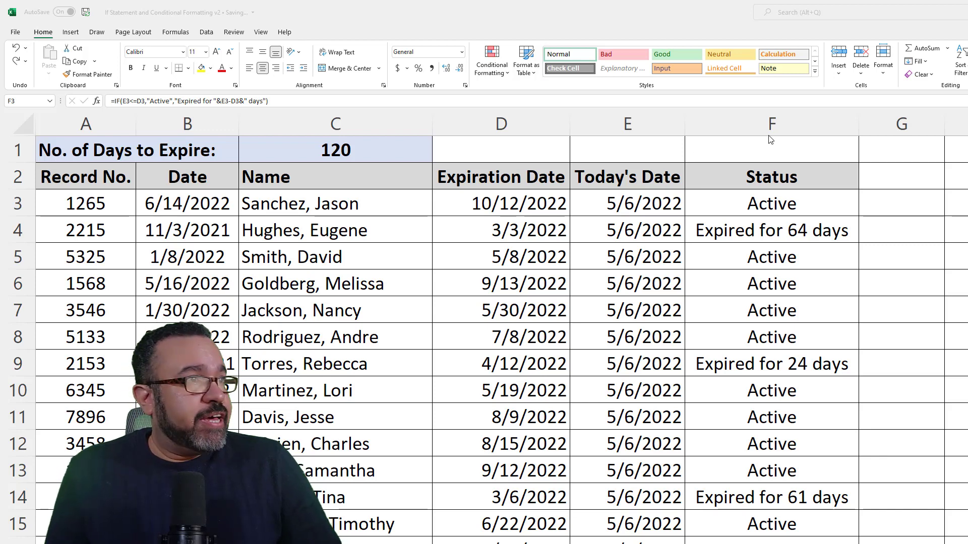
click(746, 119)
click(746, 119)
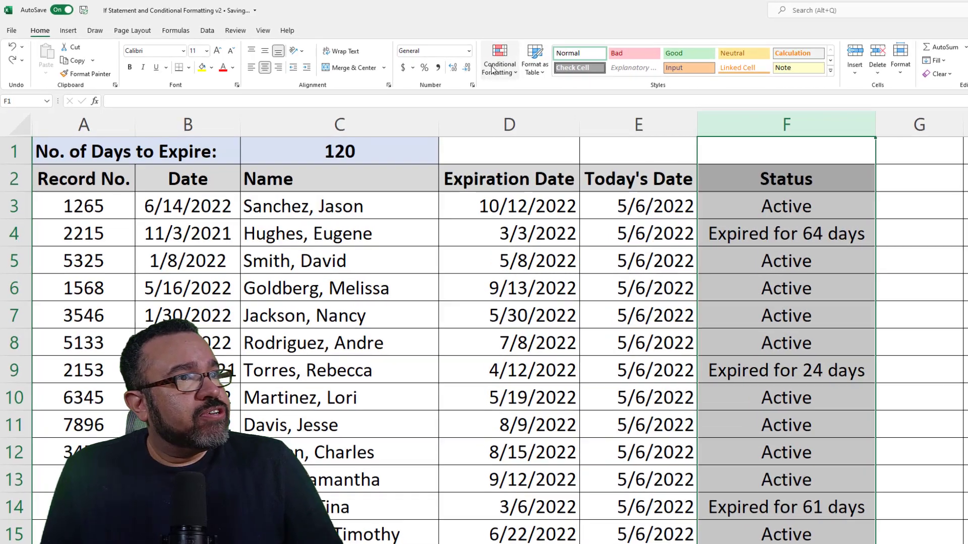
Add a Text that Contains 'Exp' rule with Light Red Fill and Dark Red Text.
click(493, 70)
mouse_move(510, 96)
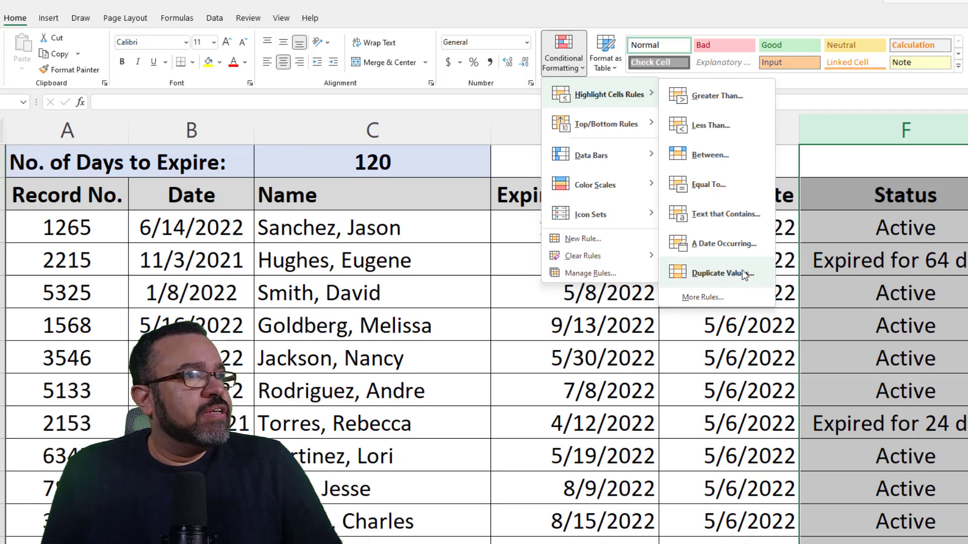
click(729, 220)
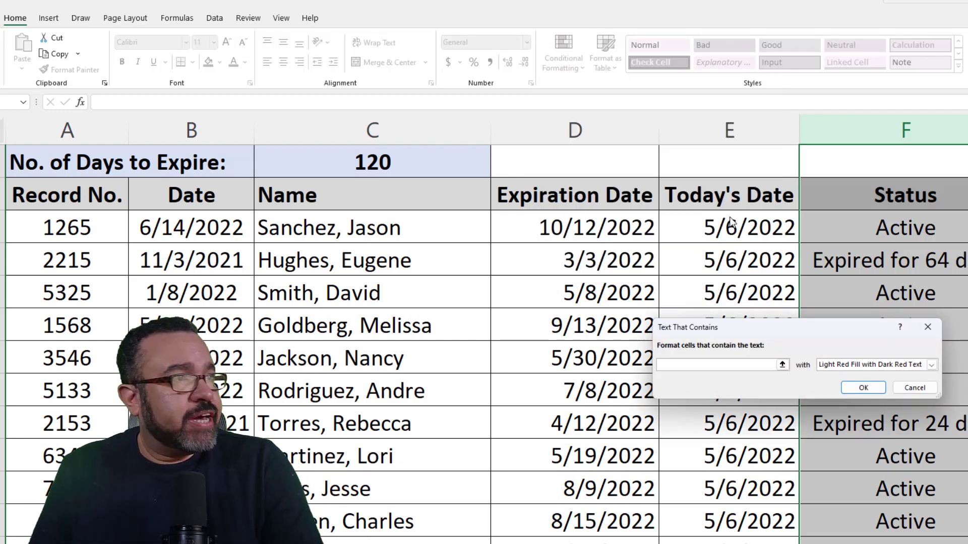
text(Expired)
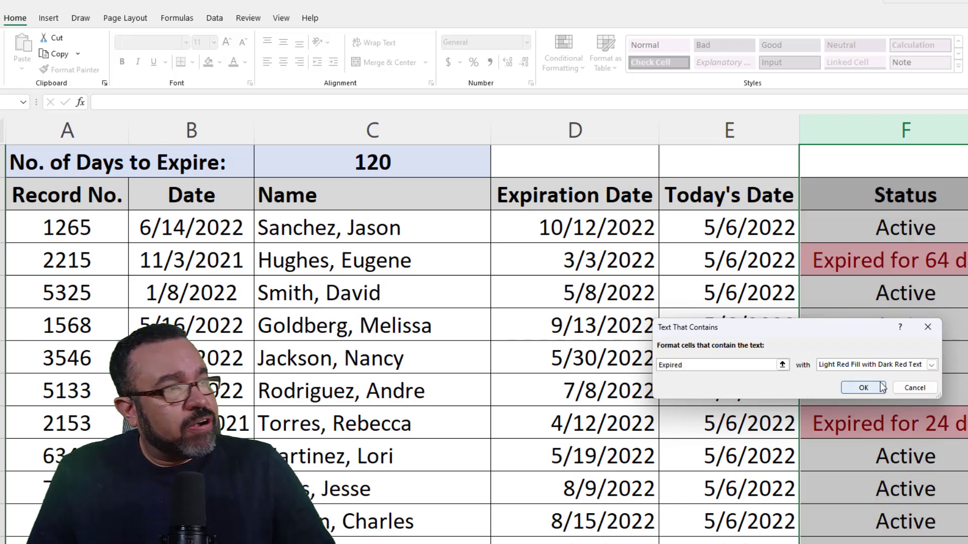
click(863, 388)
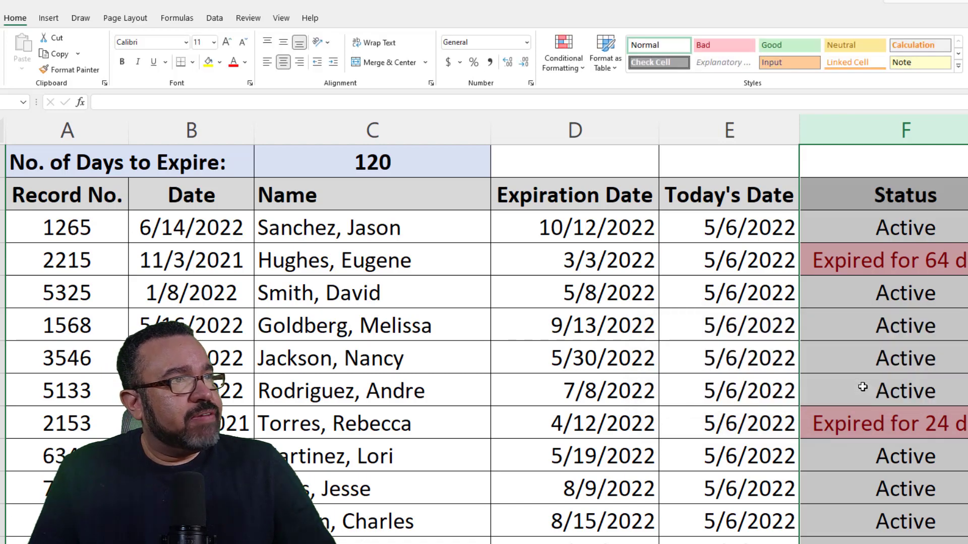
Add a Text that Contains 'Active' rule with Green Fill and Dark Green Text, then review the colours.
click(556, 63)
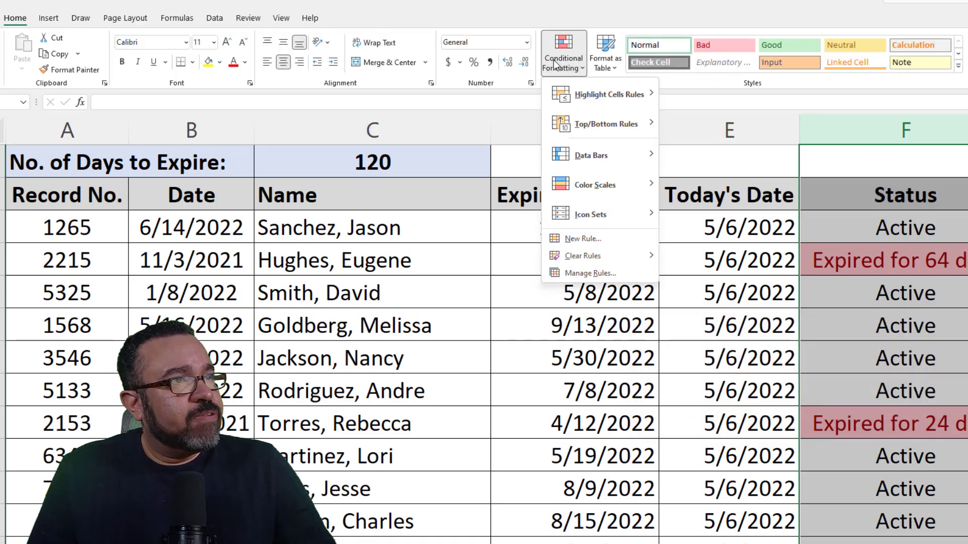
mouse_move(635, 99)
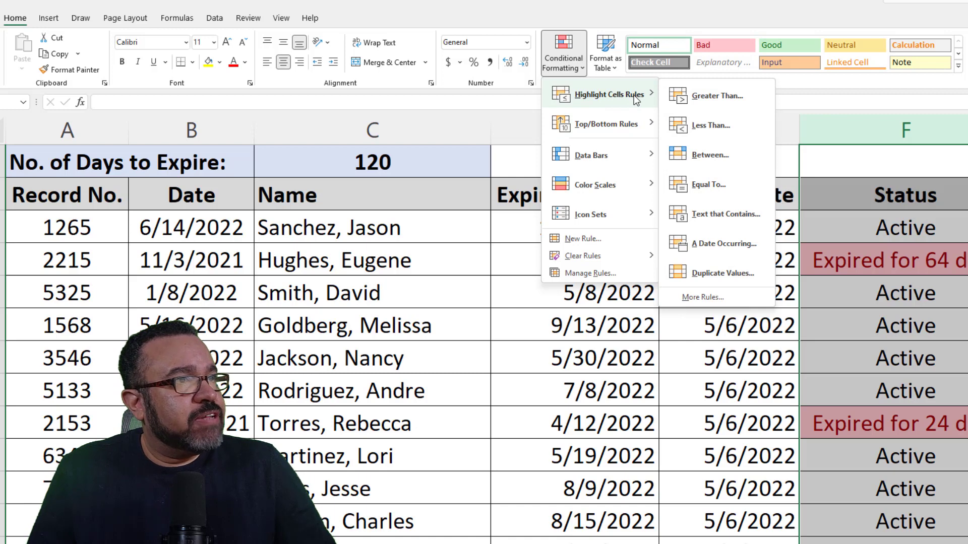
click(723, 215)
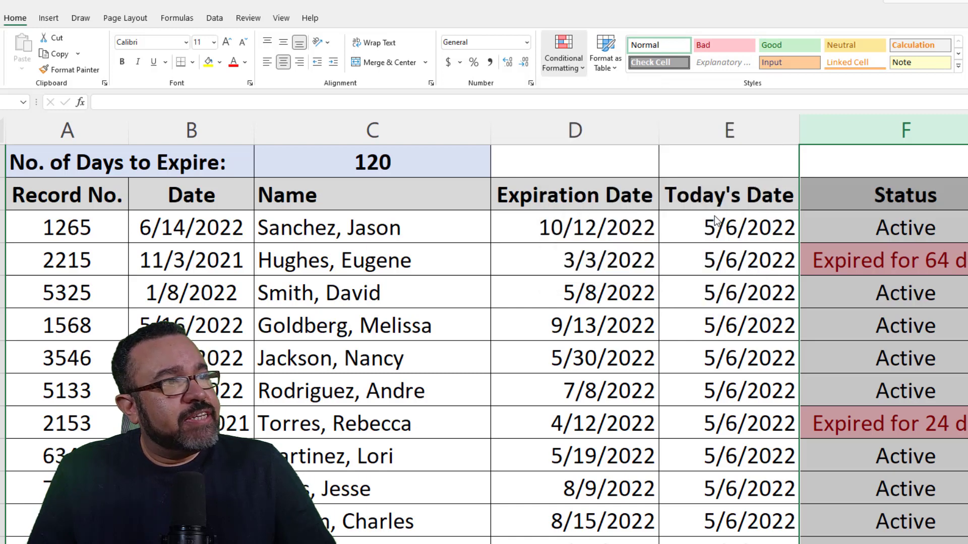
text(A)
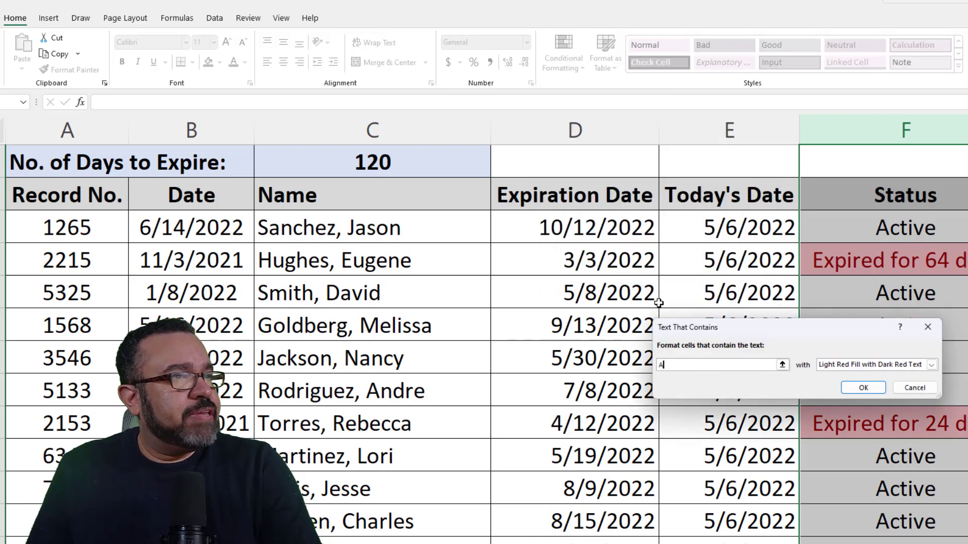
text(ctive)
key(Tab)
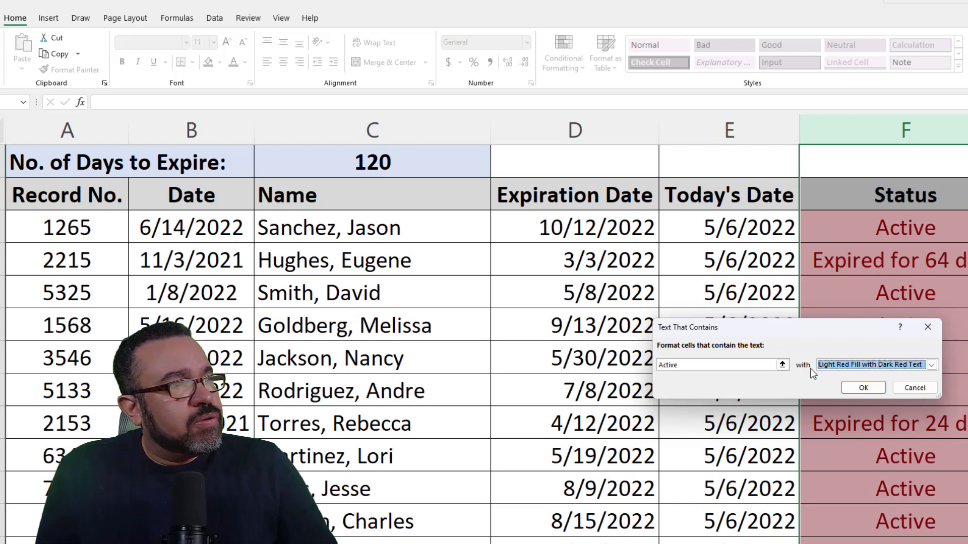
click(859, 366)
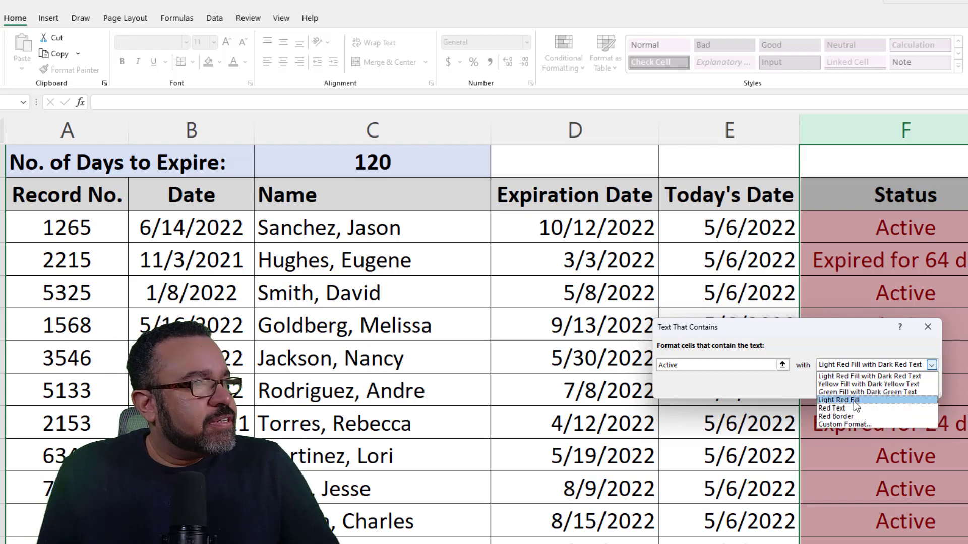
click(867, 392)
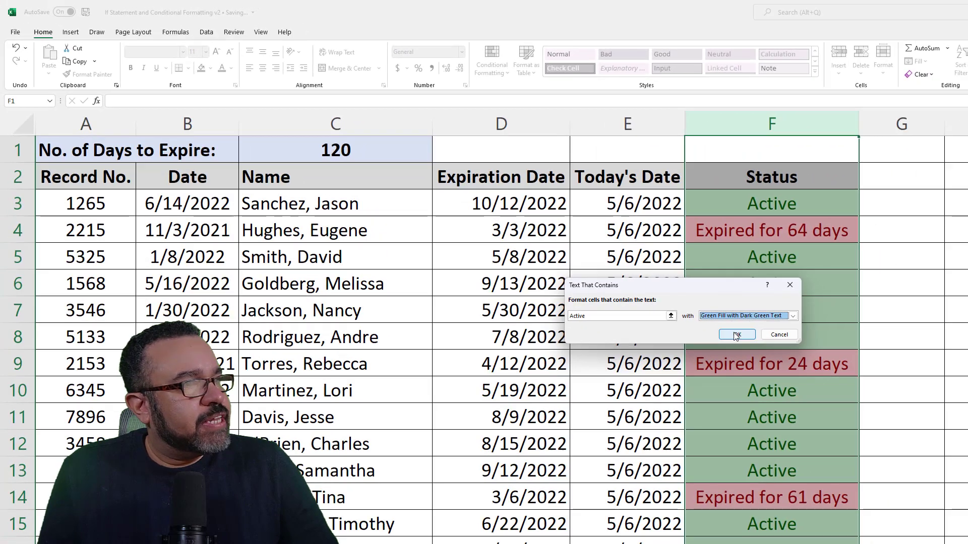
click(863, 386)
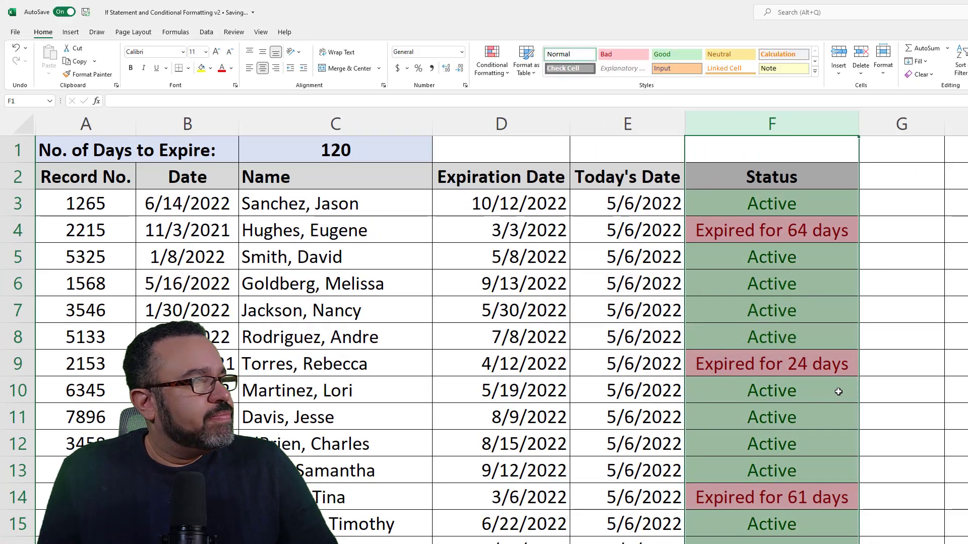
click(688, 368)
click(635, 341)
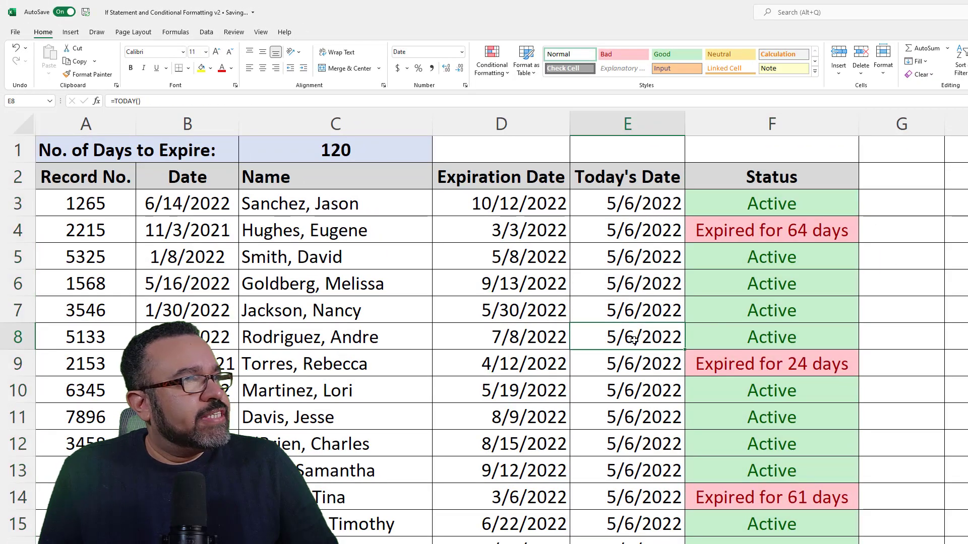